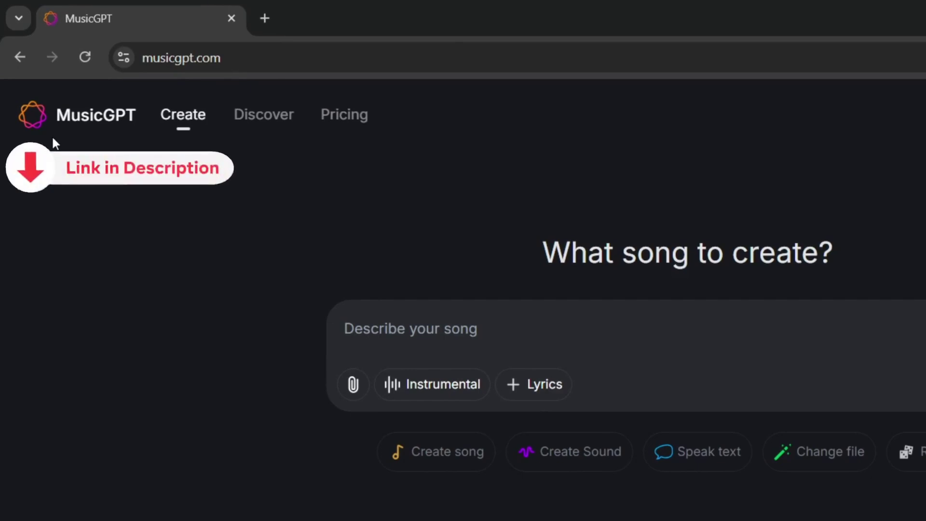
Highlight home-page headings like 'Safe for commercial use' and browse the genre playlist carousel
left_click_drag(53, 137, 496, 163)
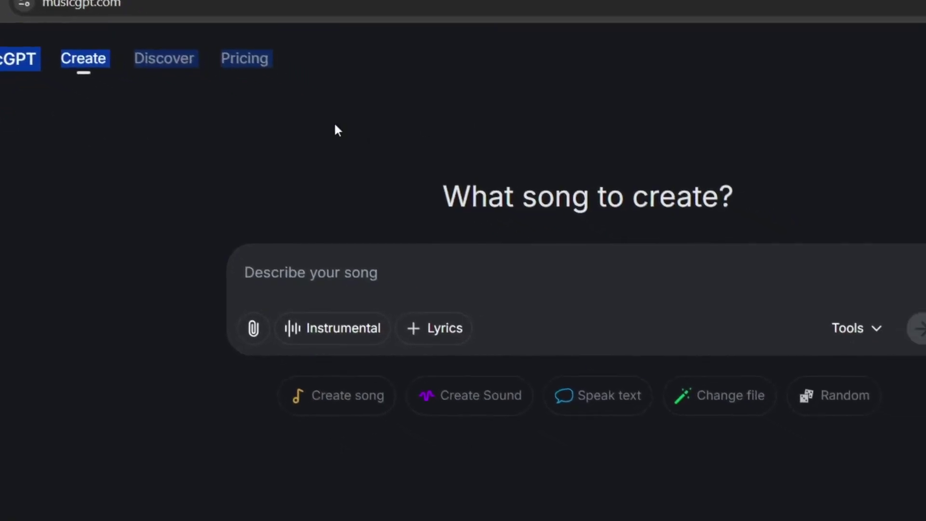
double_click(496, 163)
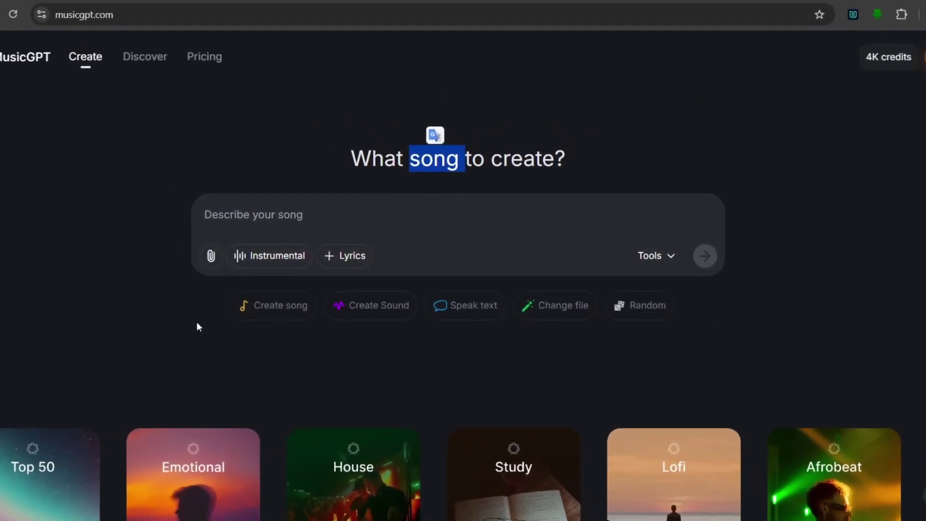
scroll(197, 326, "down", 2)
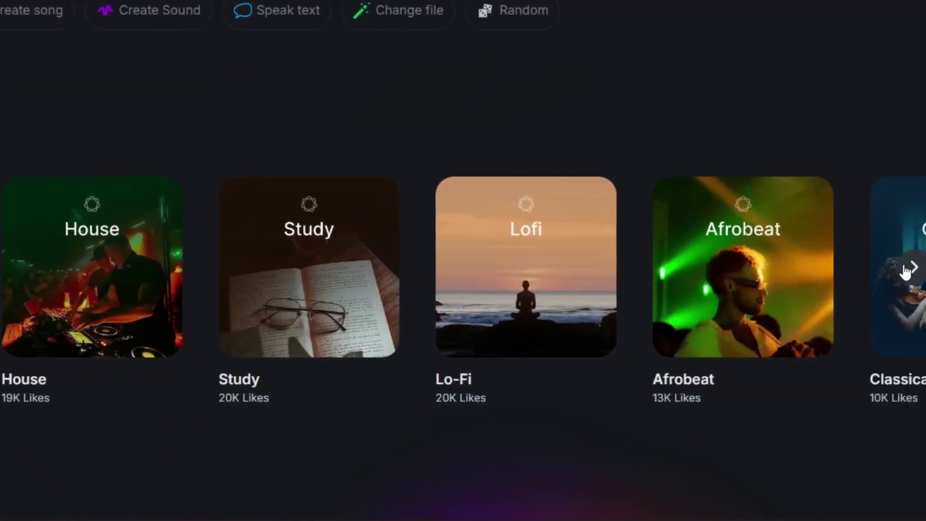
left_click(908, 269)
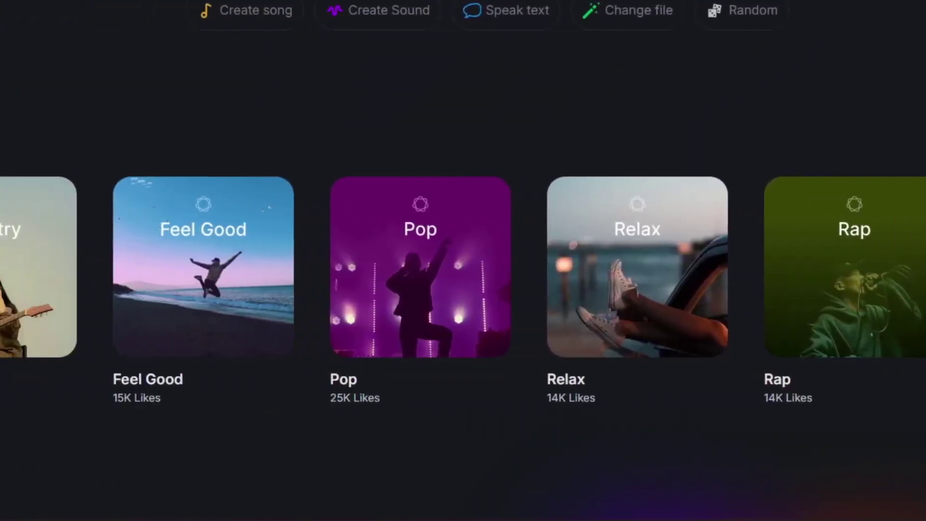
left_click(41, 270)
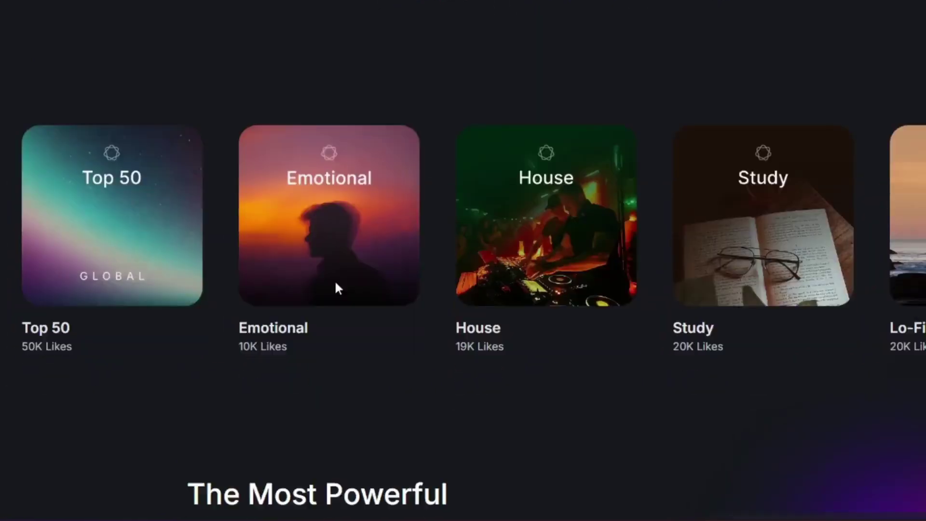
scroll(335, 280, "down", 5)
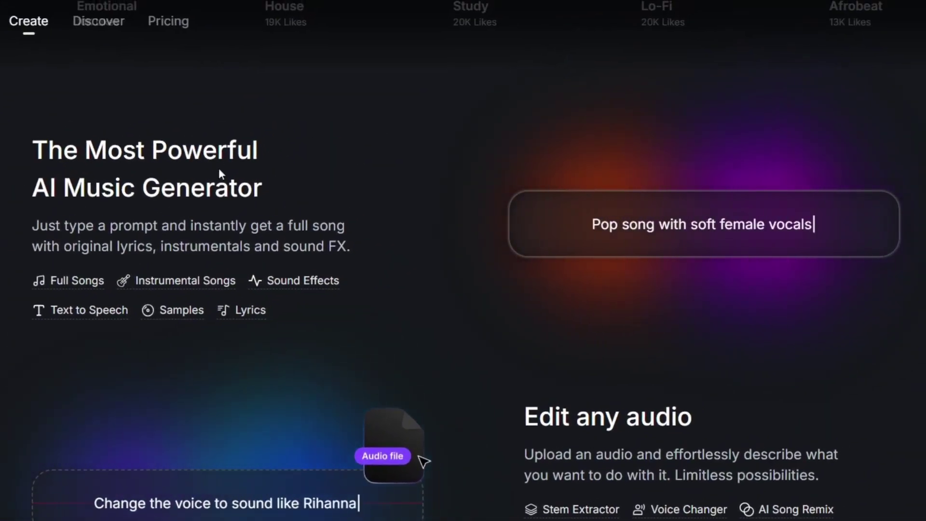
double_click(133, 226)
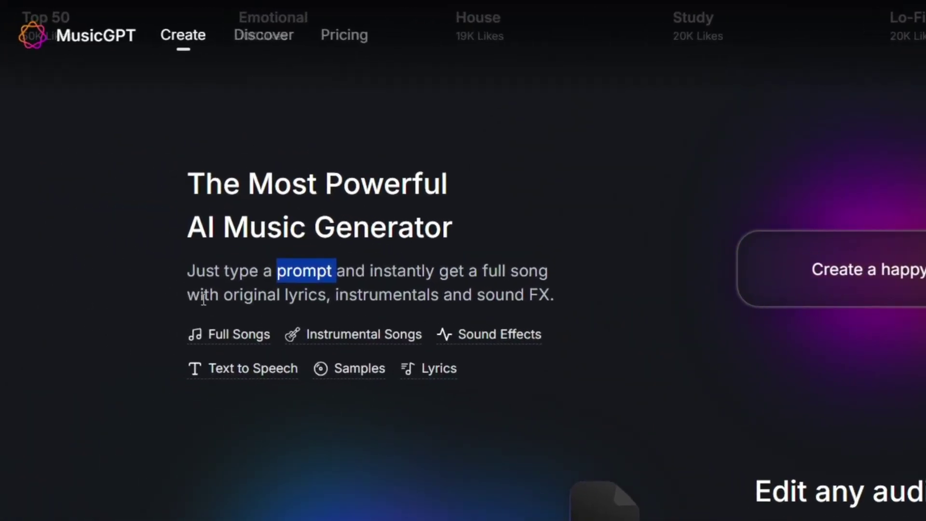
double_click(370, 295)
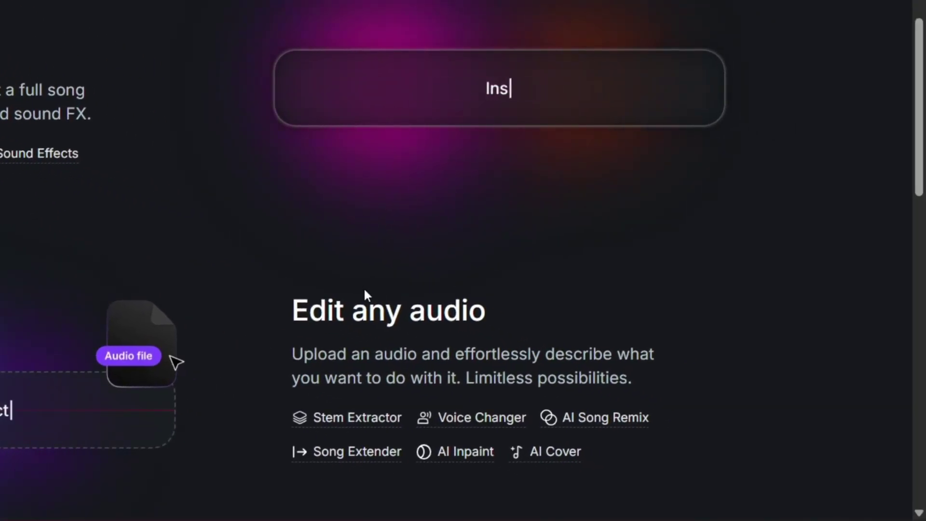
scroll(388, 272, "down", 5)
scroll(264, 146, "up", 5)
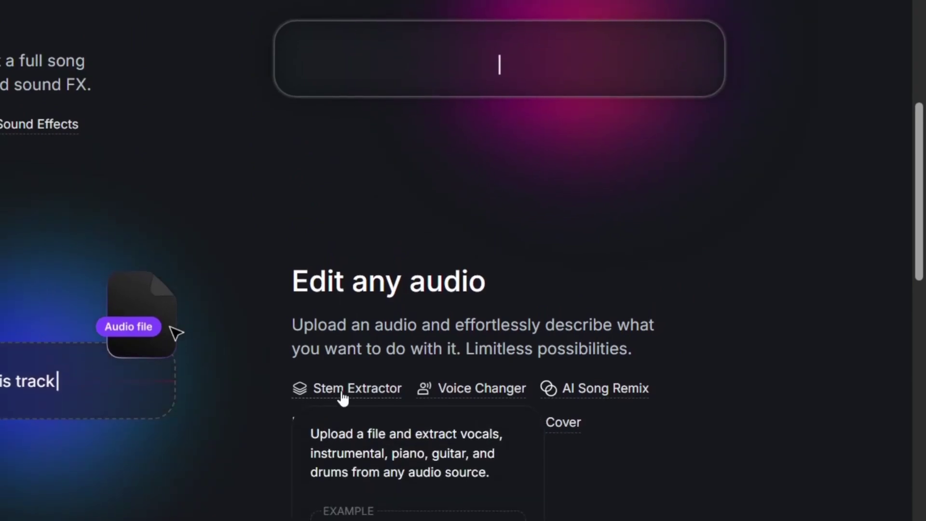
scroll(340, 383, "down", 1)
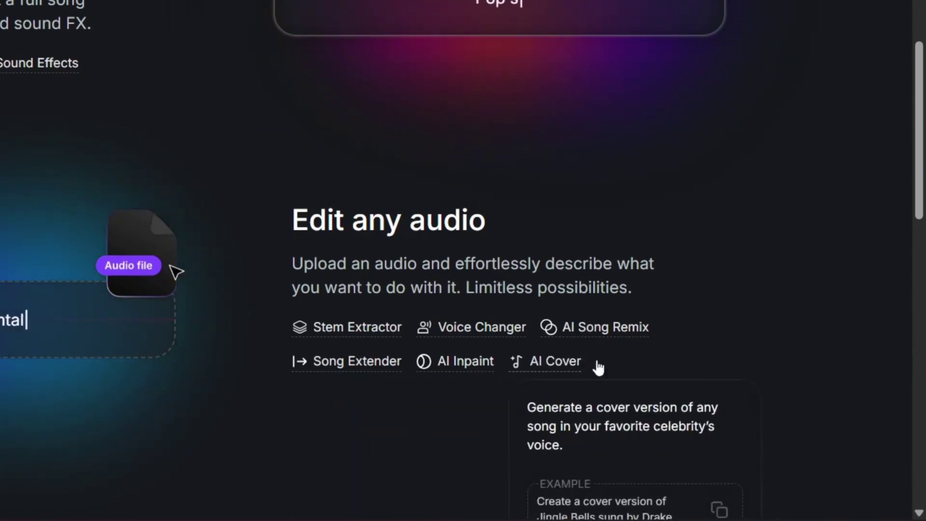
scroll(682, 327, "down", 5)
scroll(594, 236, "down", 2)
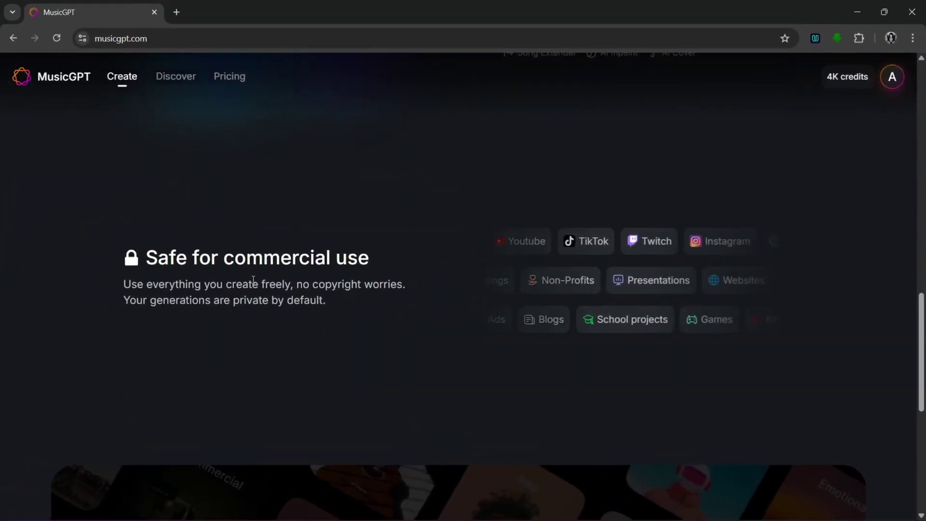
left_click_drag(147, 258, 333, 258)
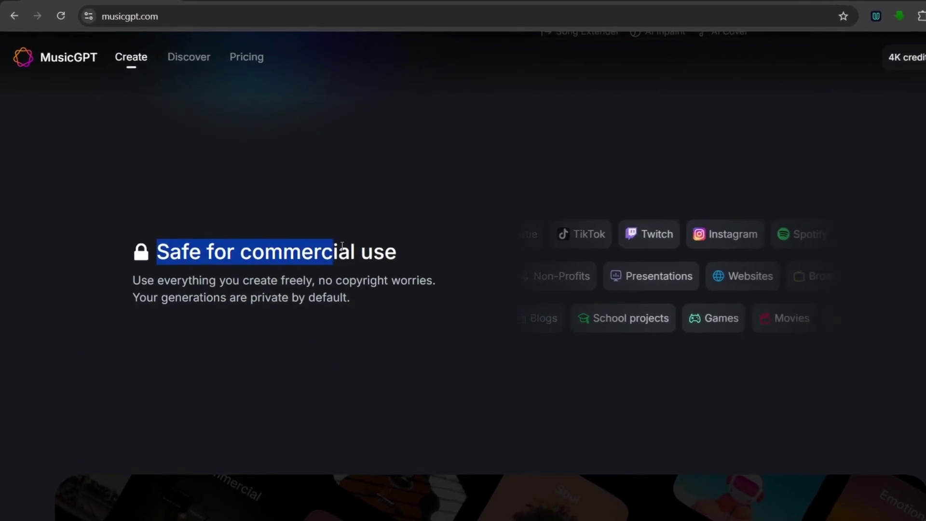
left_click_drag(147, 253, 383, 252)
left_click_drag(147, 254, 406, 251)
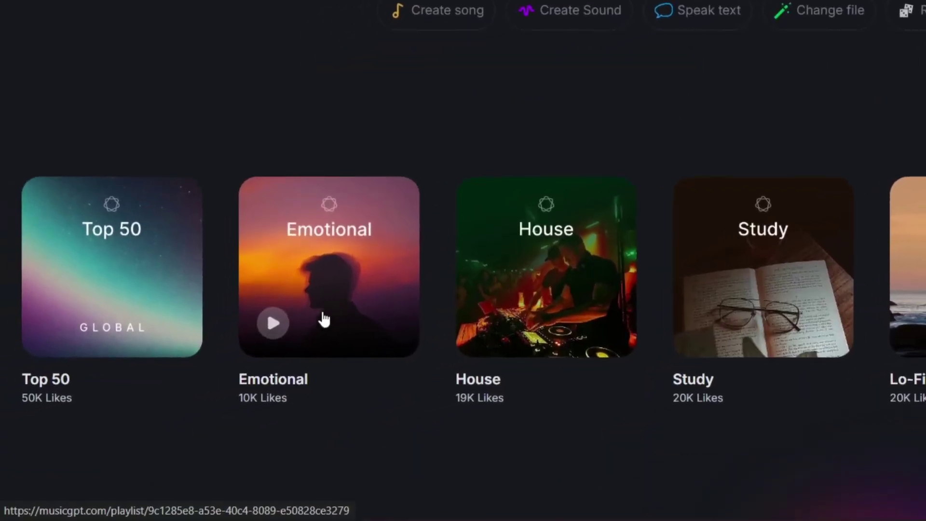
Open the Emotional playlist and pause Lamp Light and Open Sky
left_click(325, 319)
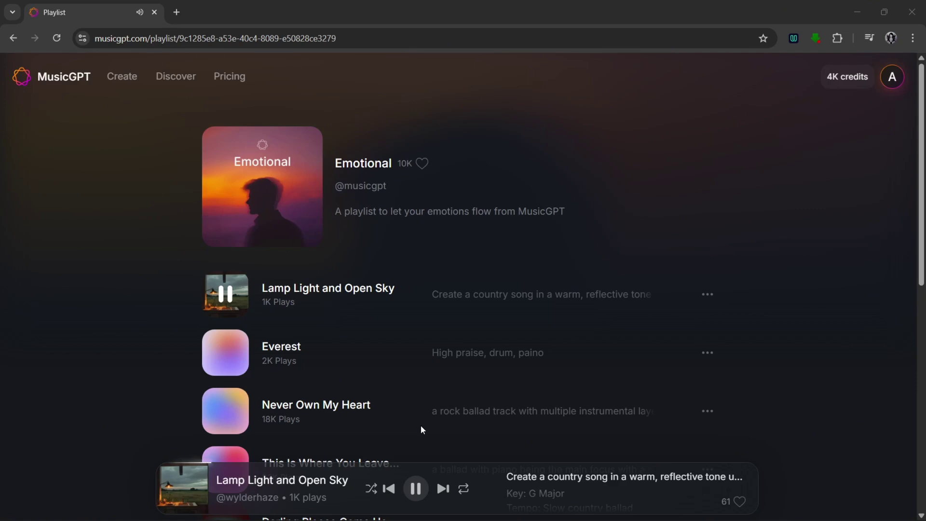
mouse_move(415, 489)
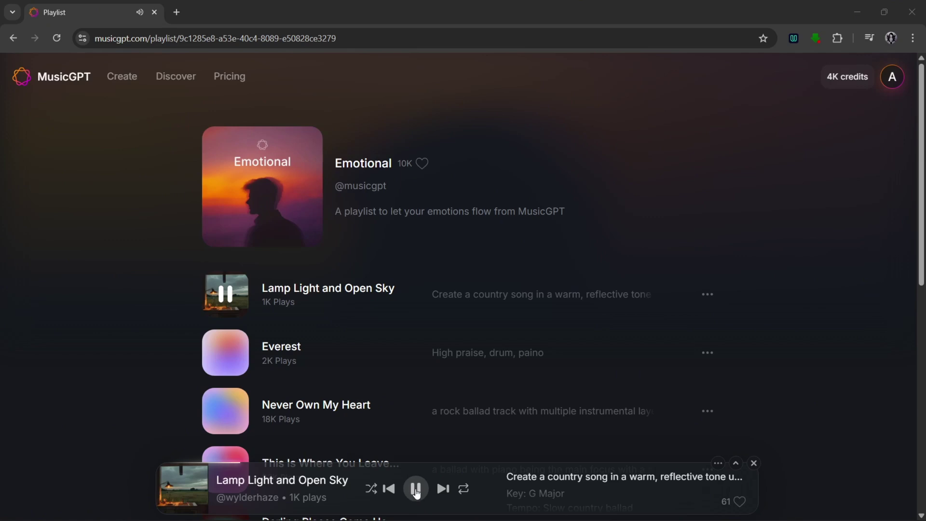
left_click(416, 490)
left_click(720, 31)
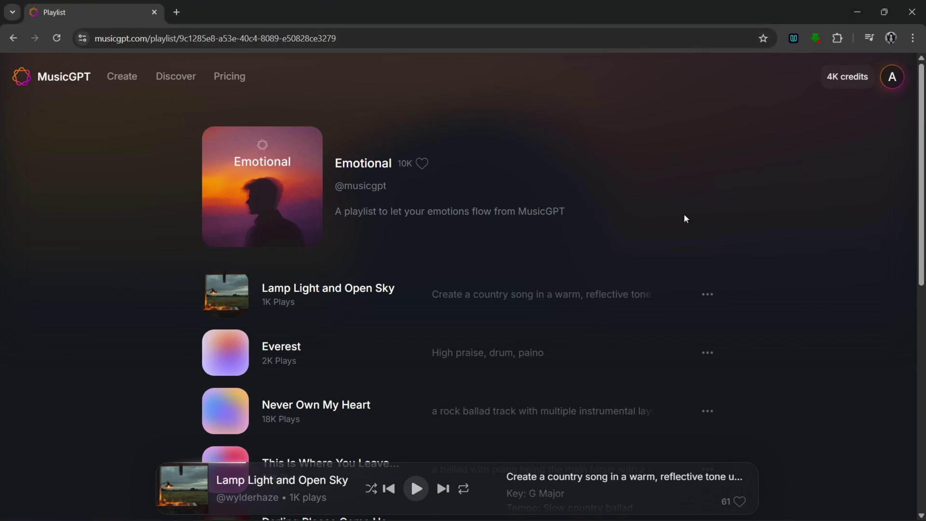
scroll(574, 285, "down", 4)
scroll(467, 332, "down", 3)
scroll(328, 293, "up", 7)
Play Pulse from the House playlist, pause it, and go back to Create
left_click(13, 38)
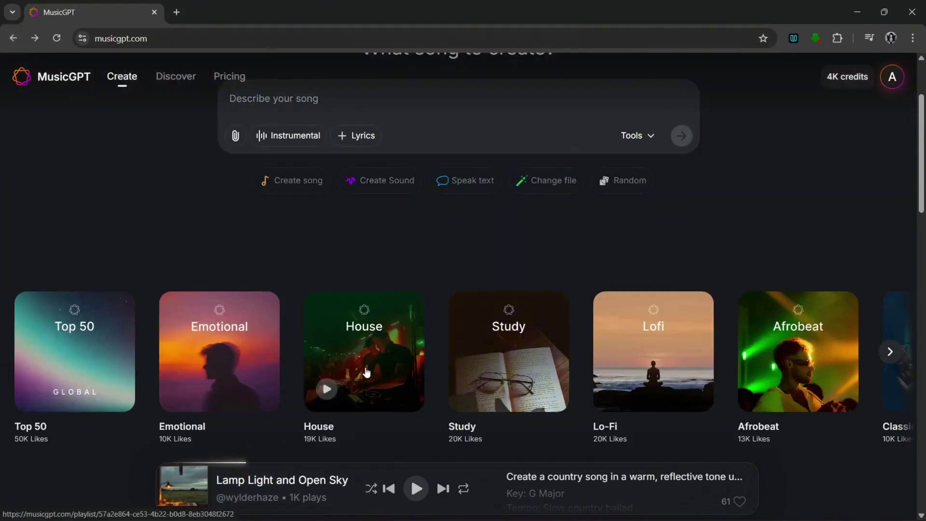
left_click(352, 347)
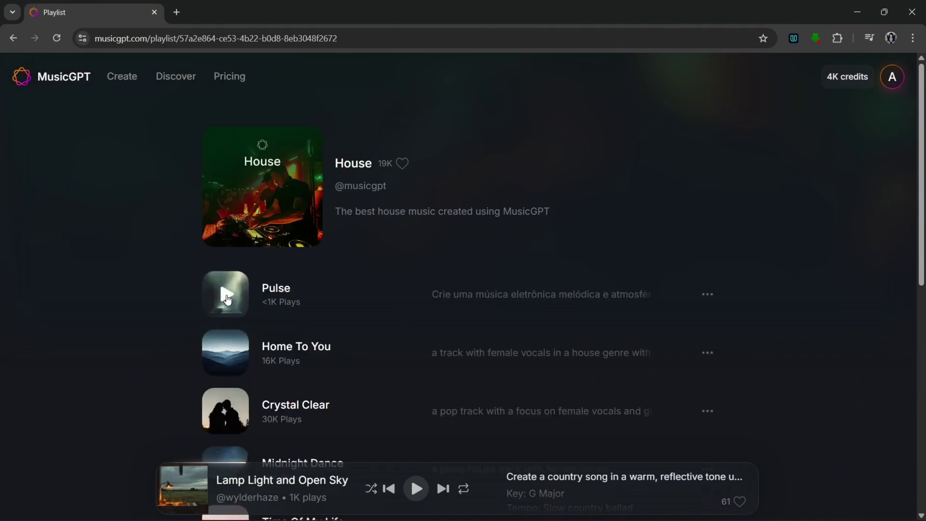
left_click(226, 297)
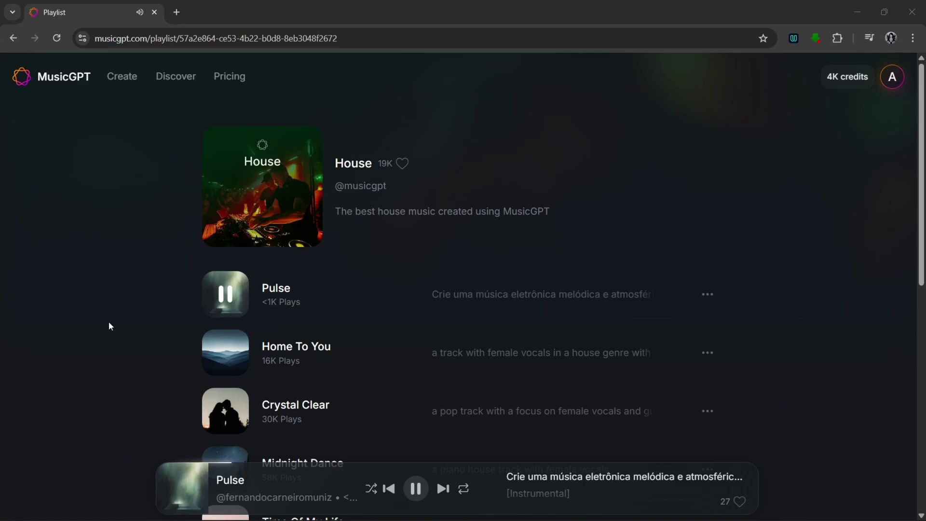
left_click(418, 489)
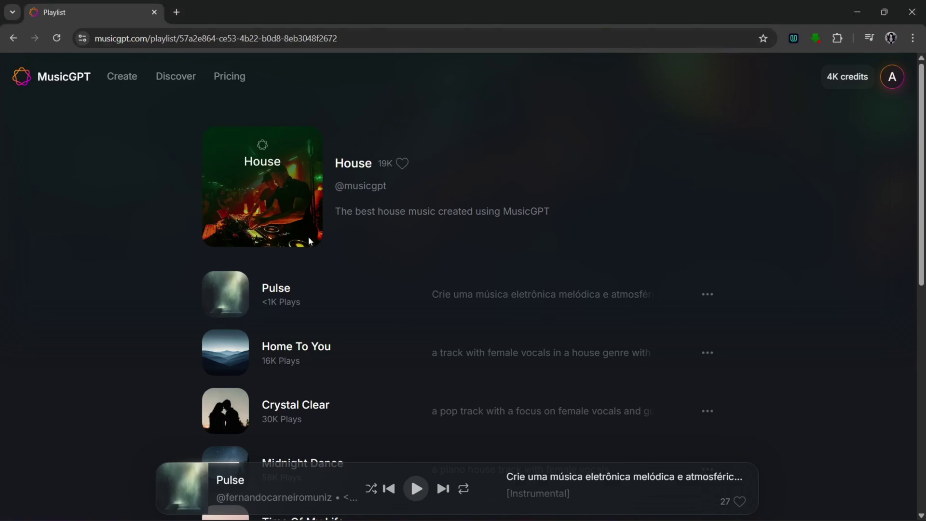
left_click(13, 38)
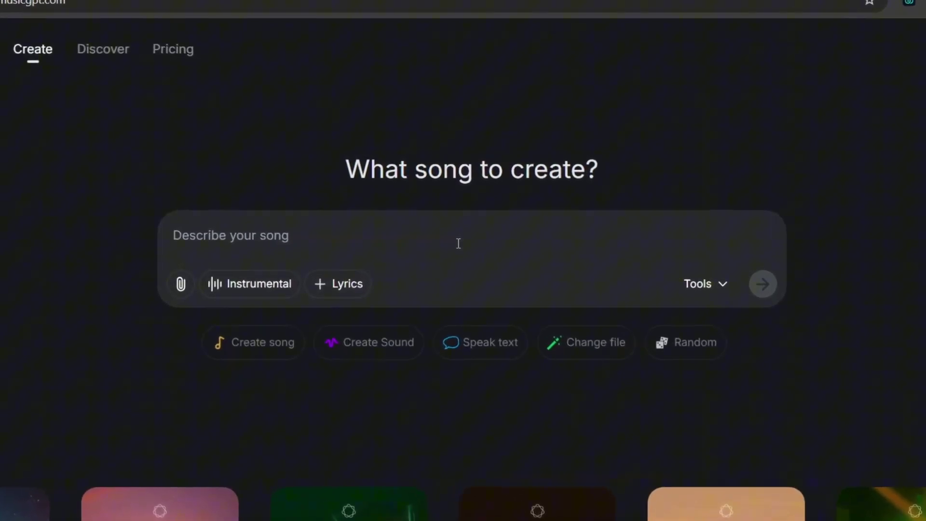
Add auto-written lyrics about 'The healthiest fruits to eat' to 'An up beat pop song'
left_click(346, 310)
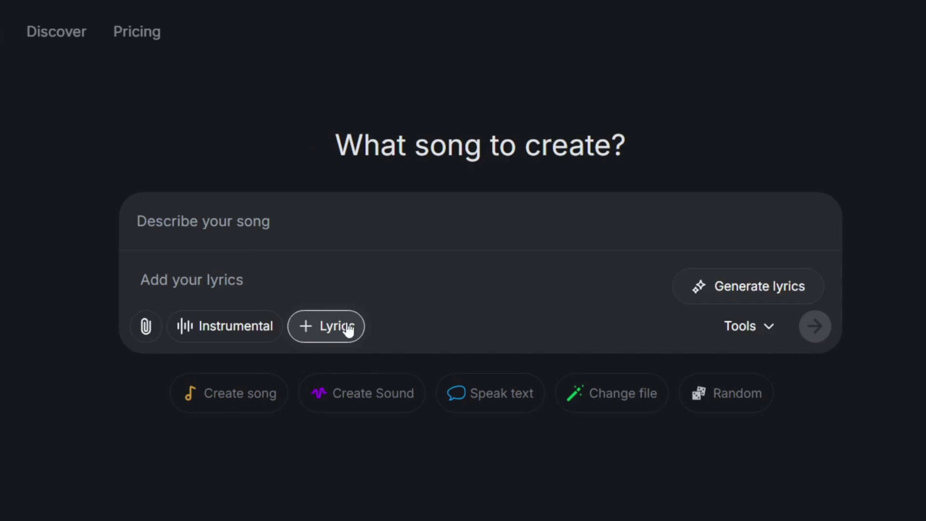
left_click(721, 290)
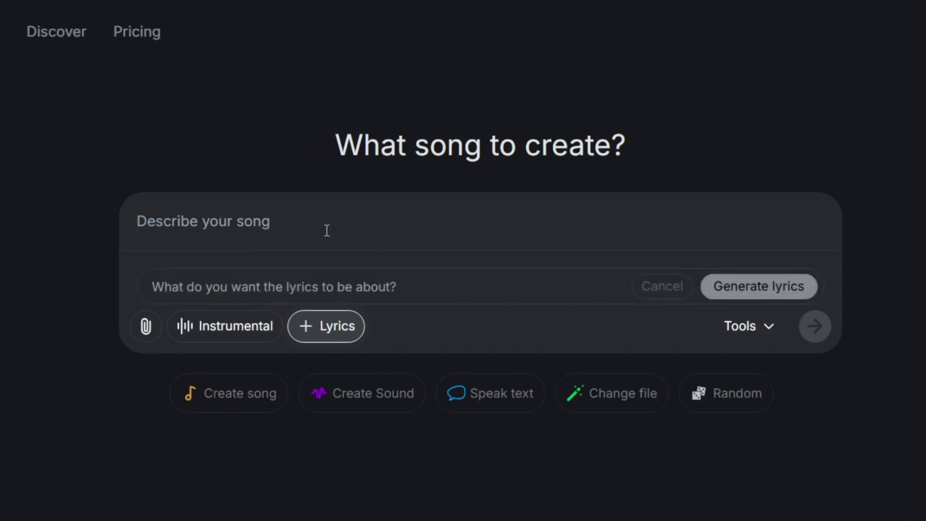
type("An up beat pop song about how")
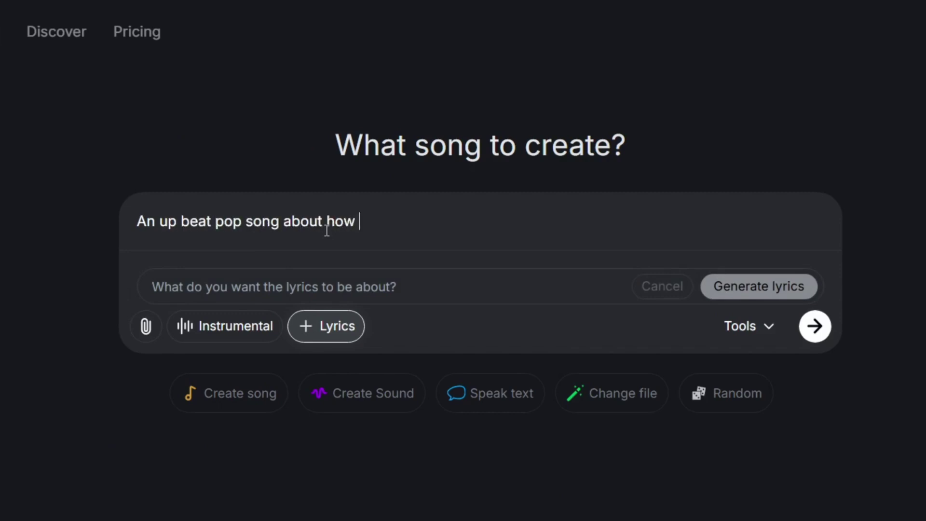
key("BackSpace")
key("BackSpace")
key("BackSpace")
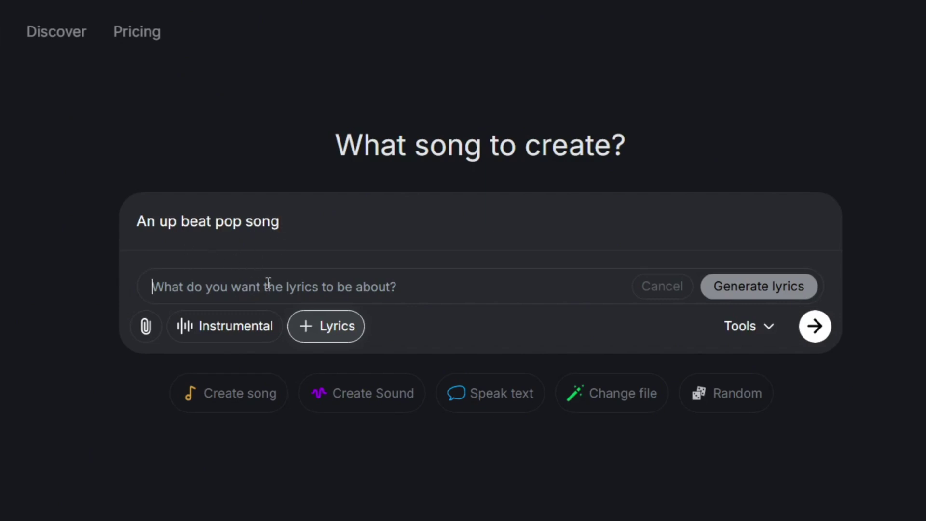
type("The healthiest fruit")
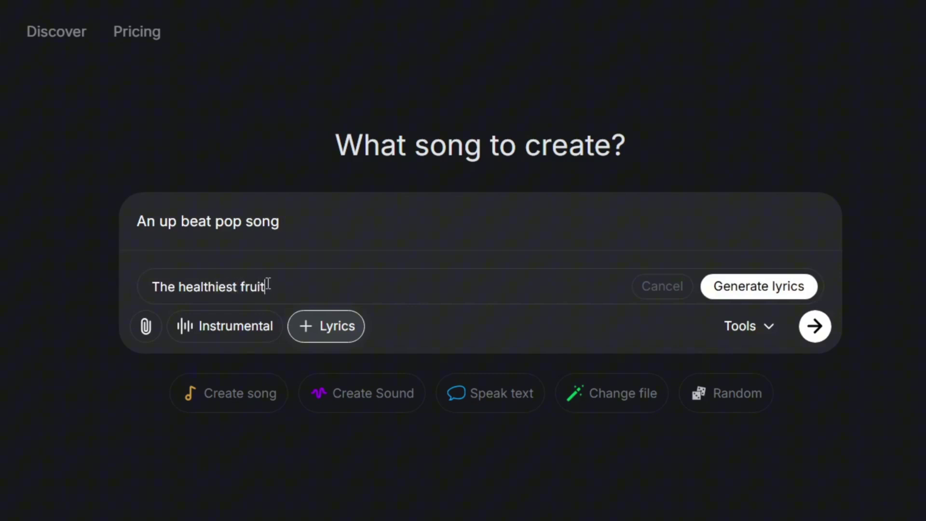
type("s to eat")
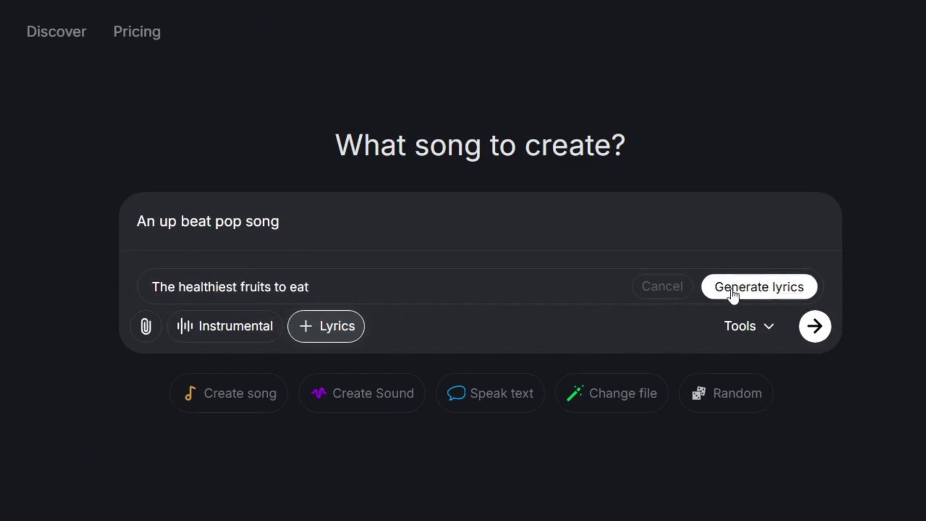
left_click(733, 292)
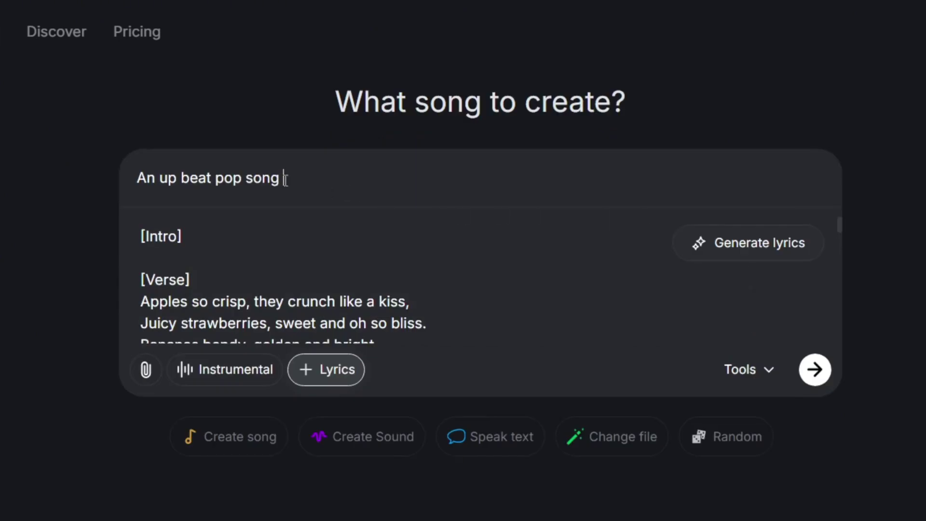
scroll(512, 268, "down", 2)
scroll(311, 268, "down", 3)
scroll(297, 268, "down", 3)
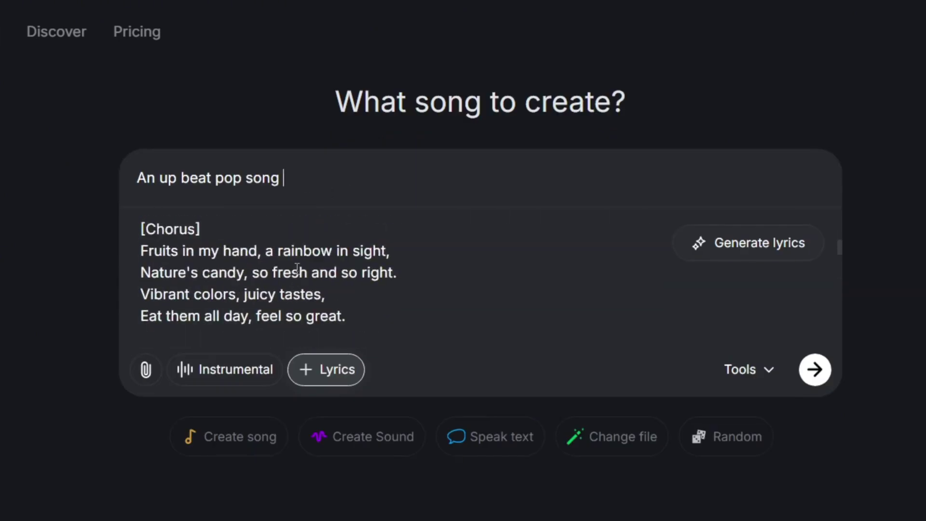
scroll(296, 268, "up", 3)
scroll(218, 282, "down", 3)
scroll(182, 289, "down", 1)
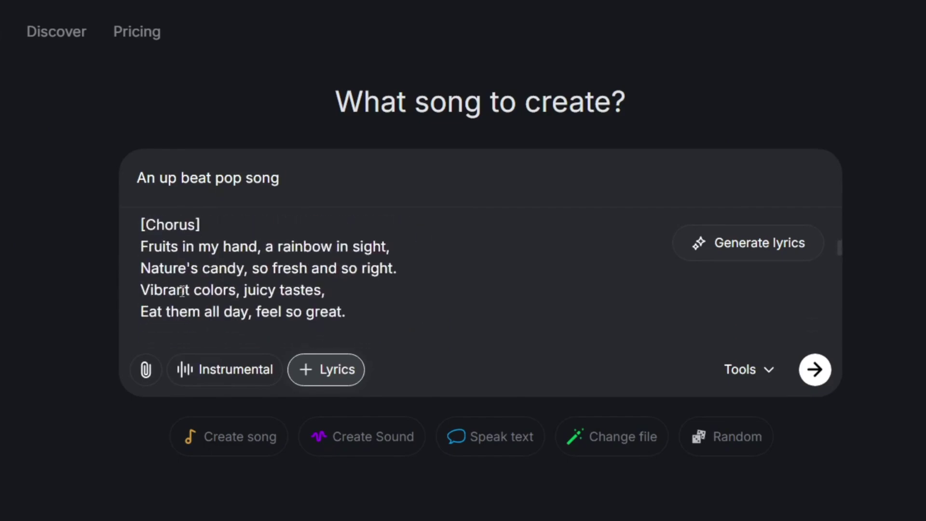
scroll(181, 289, "down", 3)
scroll(217, 282, "down", 3)
scroll(217, 282, "down", 3)
scroll(289, 277, "down", 3)
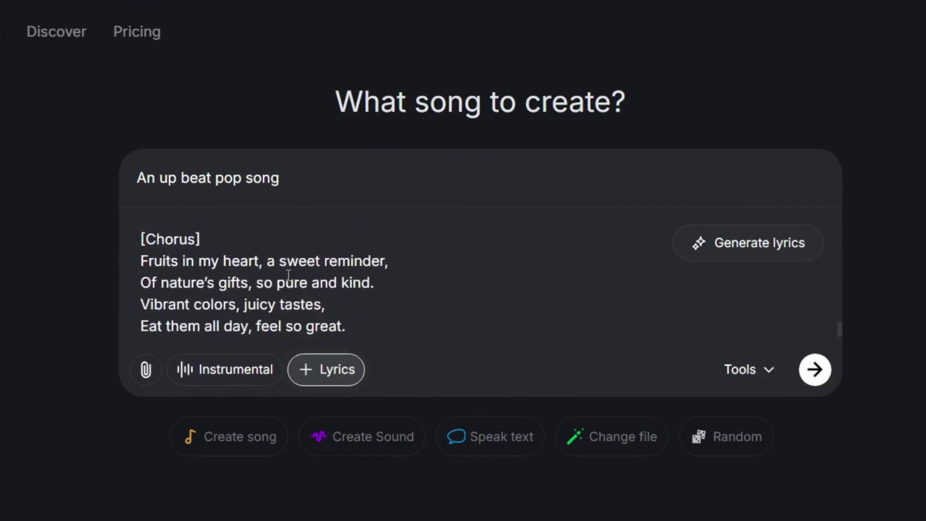
scroll(288, 277, "down", 5)
scroll(305, 289, "up", 5)
scroll(311, 268, "up", 3)
scroll(325, 279, "up", 3)
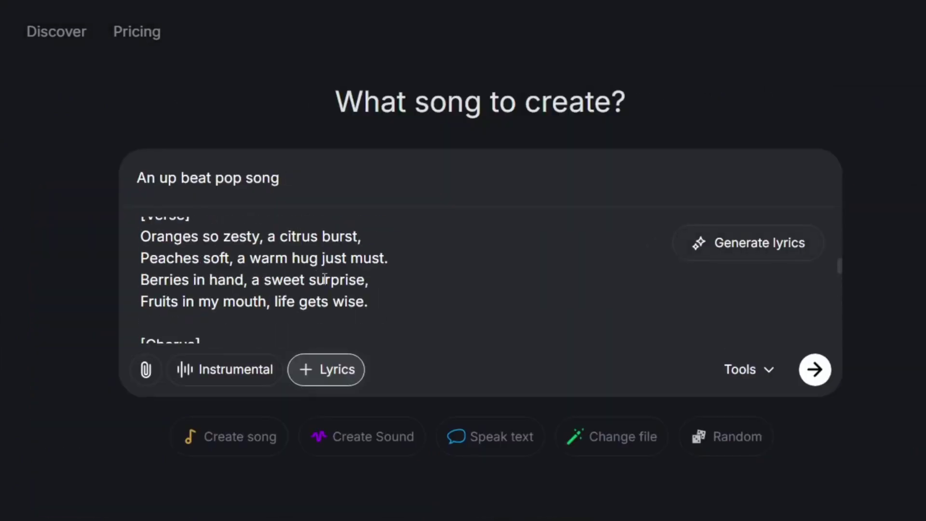
left_click(311, 180)
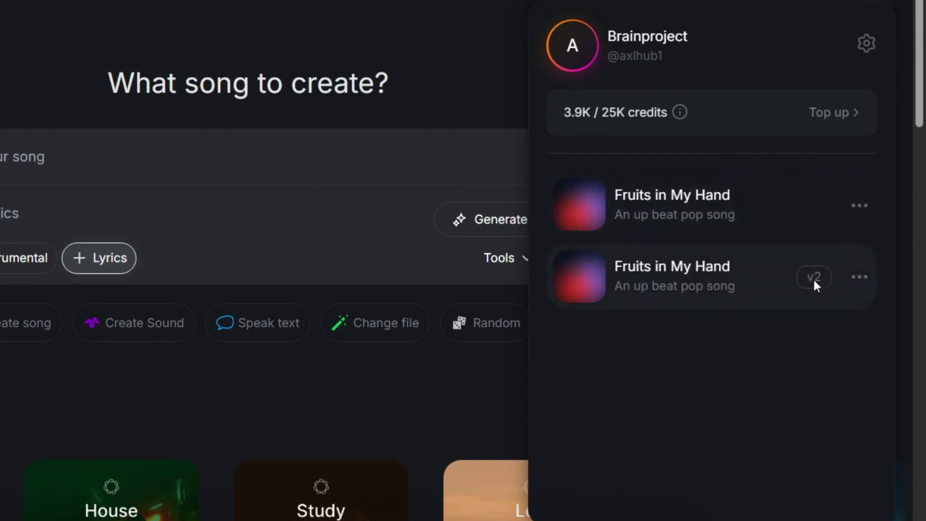
Play both 'Fruits in My Hand' versions in turn, then pause the second
left_click(583, 211)
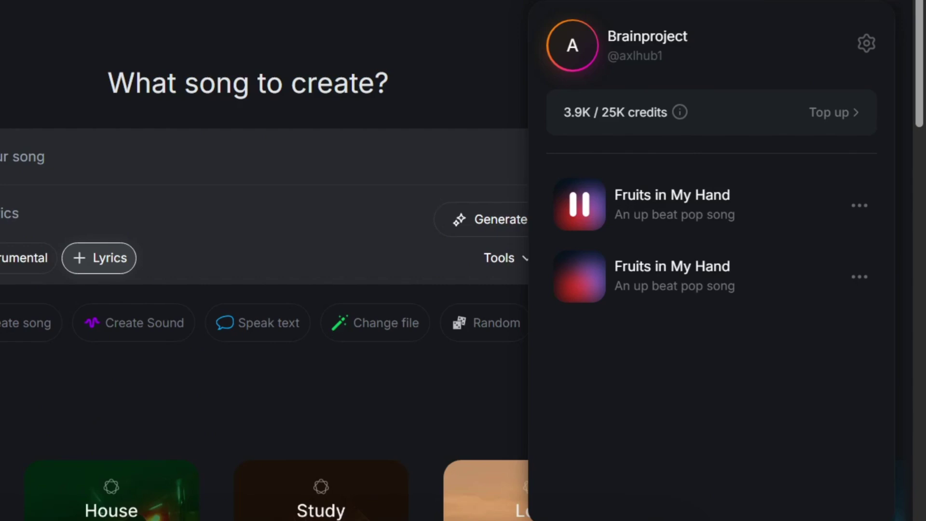
left_click(581, 205)
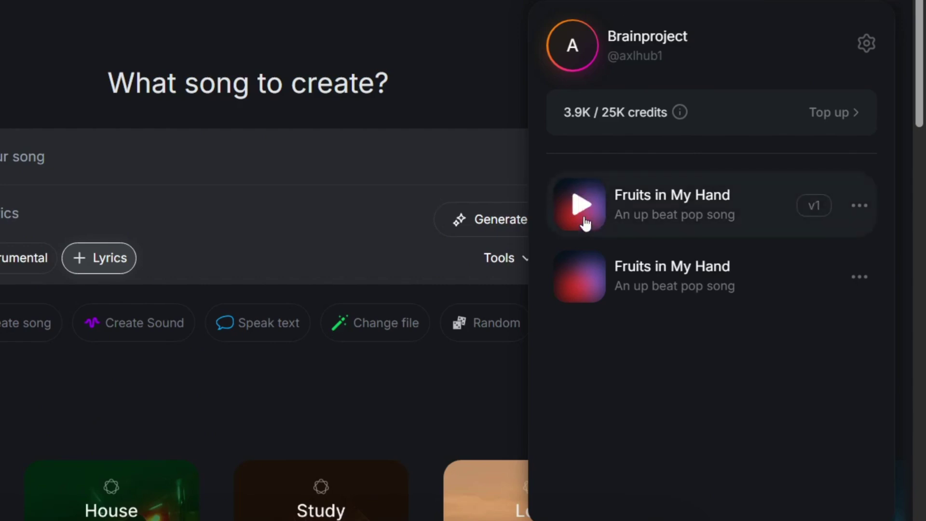
left_click(581, 277)
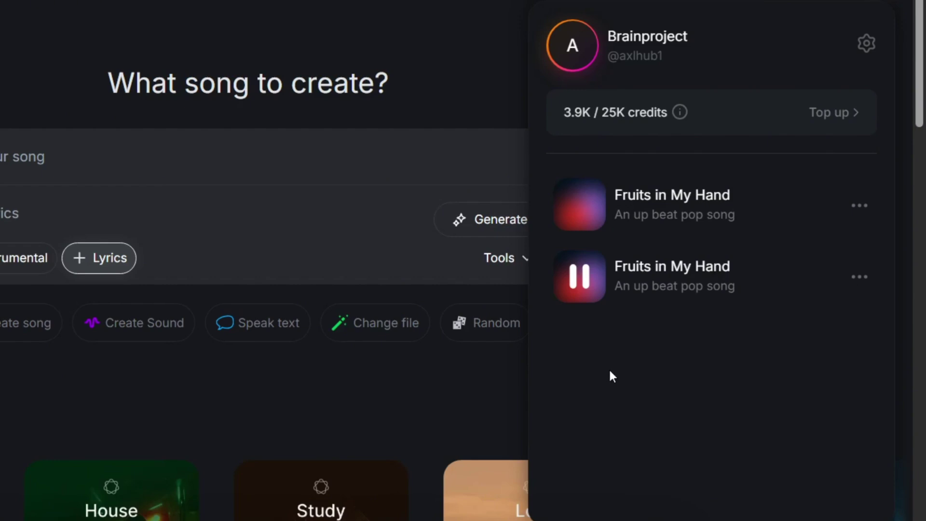
left_click(586, 282)
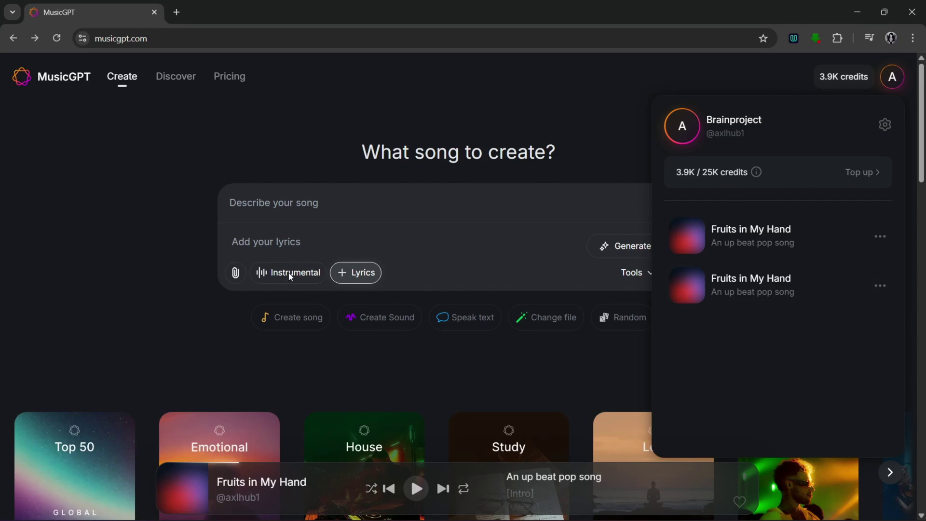
Generate an instrumental track from 'A melodic rap music', correcting the 'rcap' typo
left_click(289, 273)
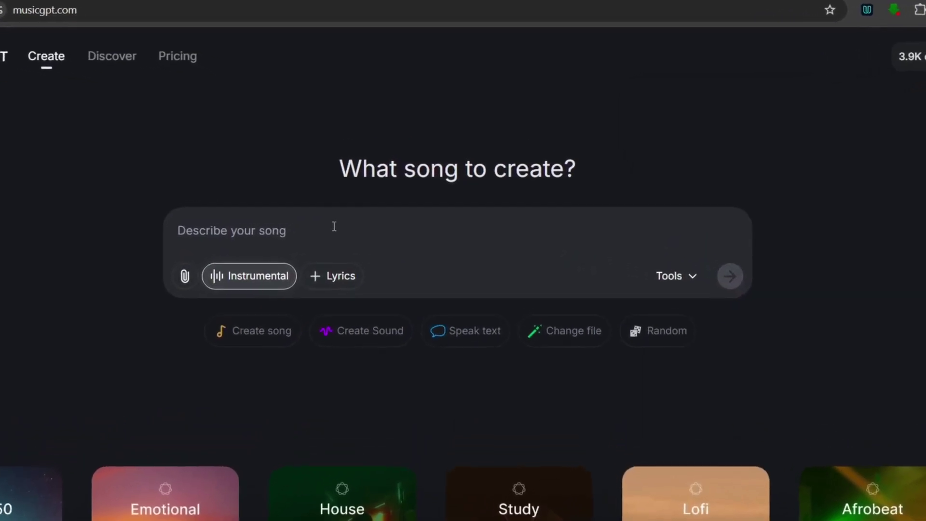
type("A m")
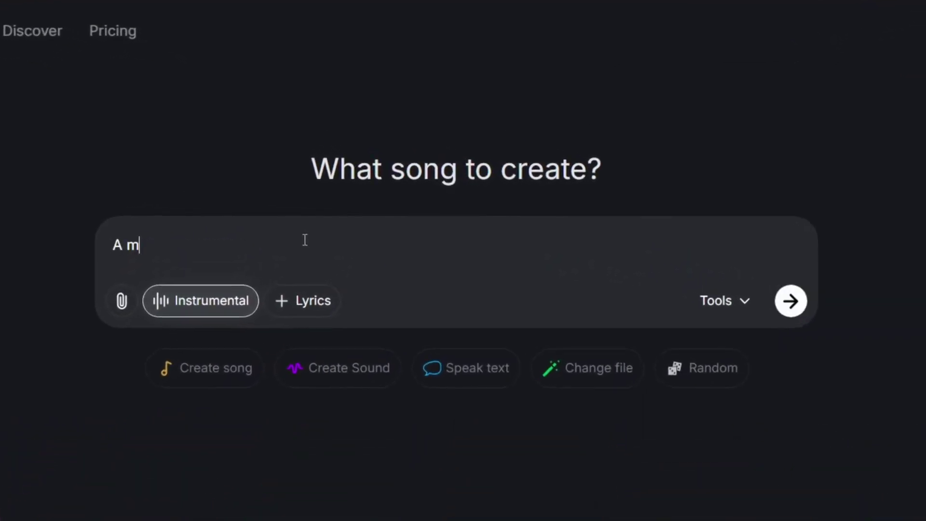
type("elodic rcap music")
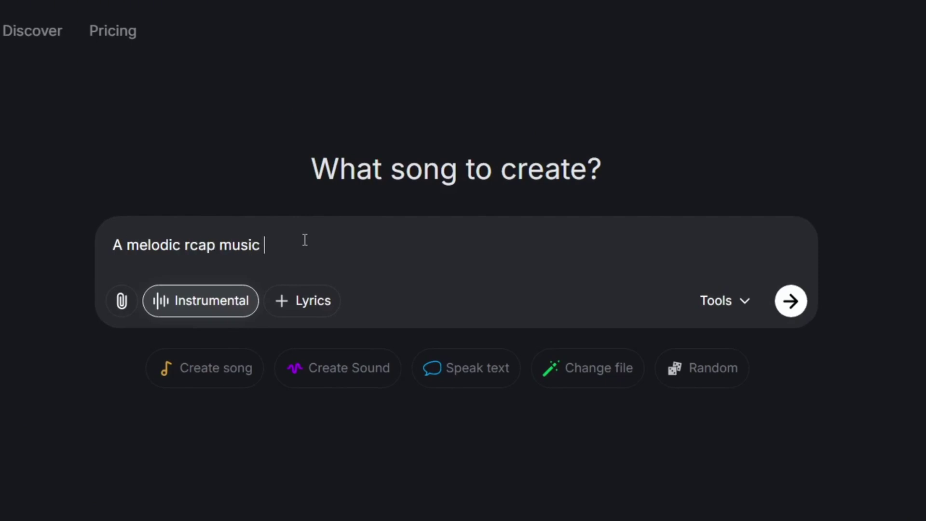
left_click(198, 245)
key("BackSpace")
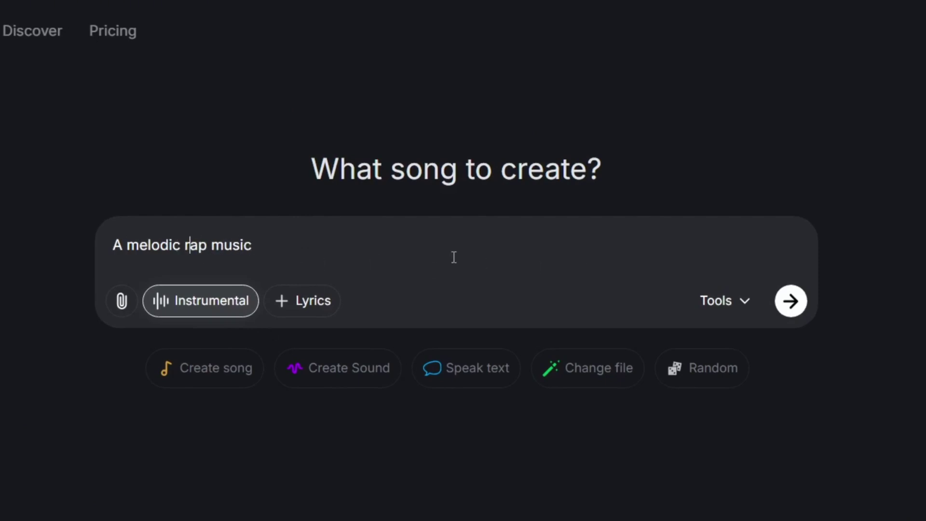
left_click(790, 301)
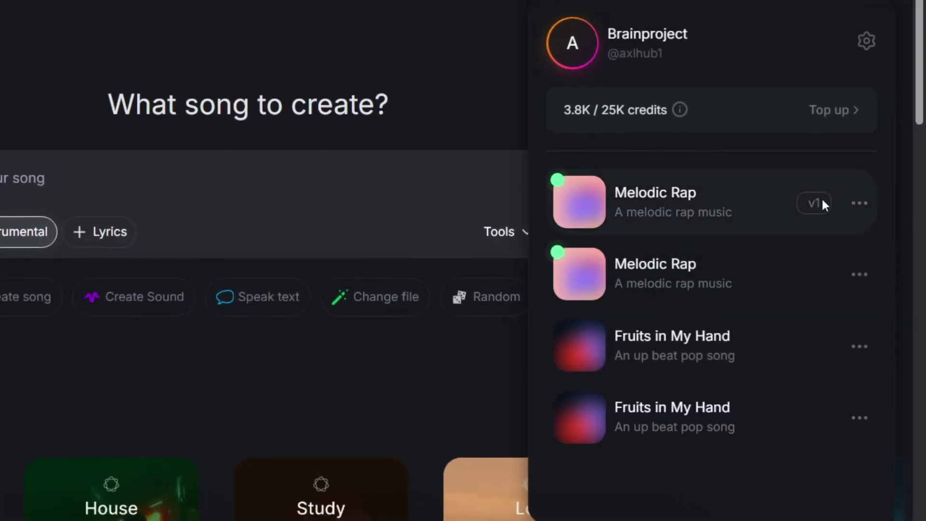
mouse_move(579, 273)
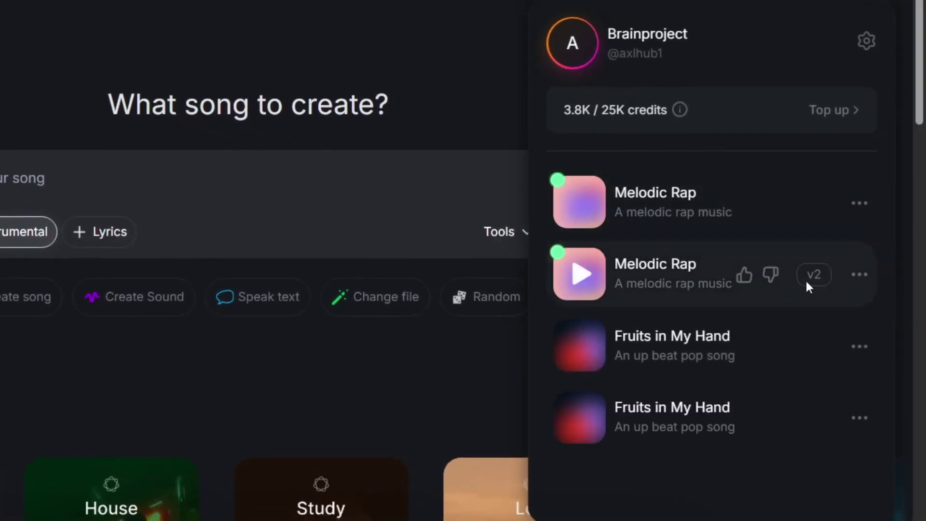
Play both Melodic Rap tracks and download each as a full song
left_click(580, 201)
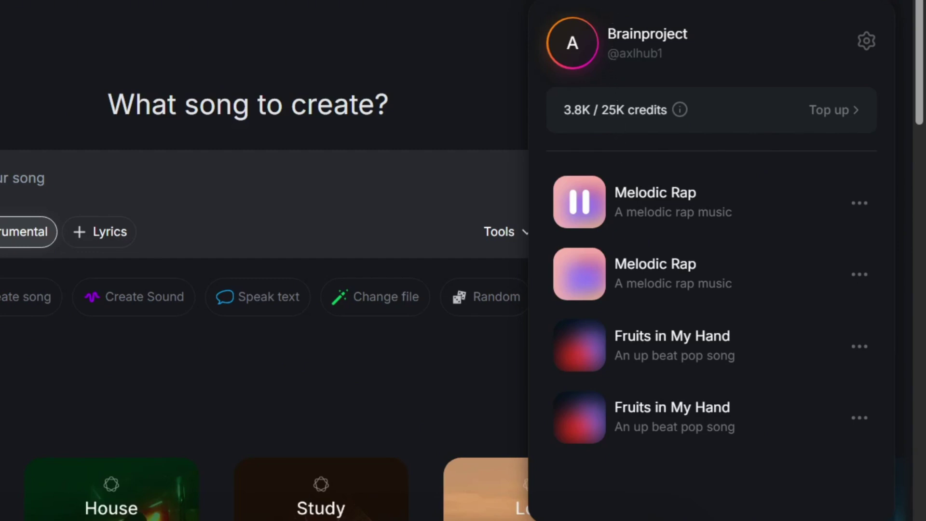
left_click(583, 277)
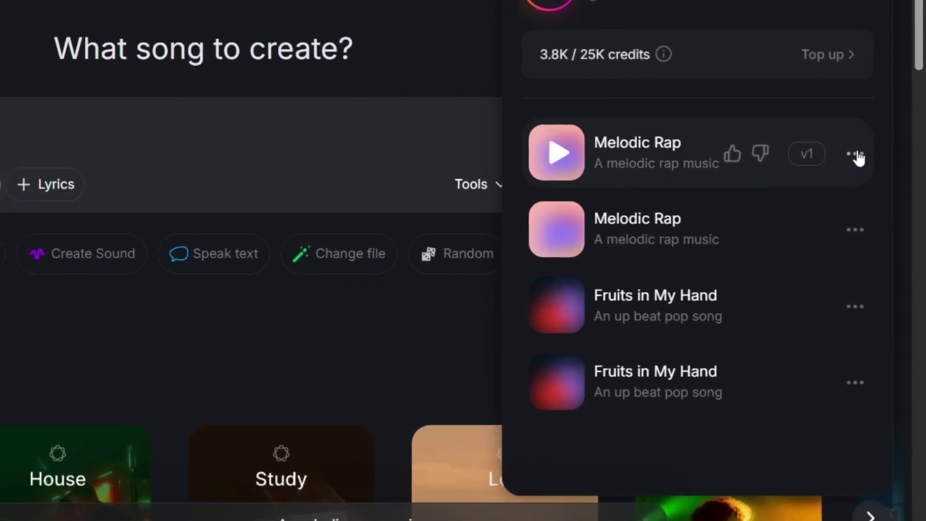
left_click(856, 155)
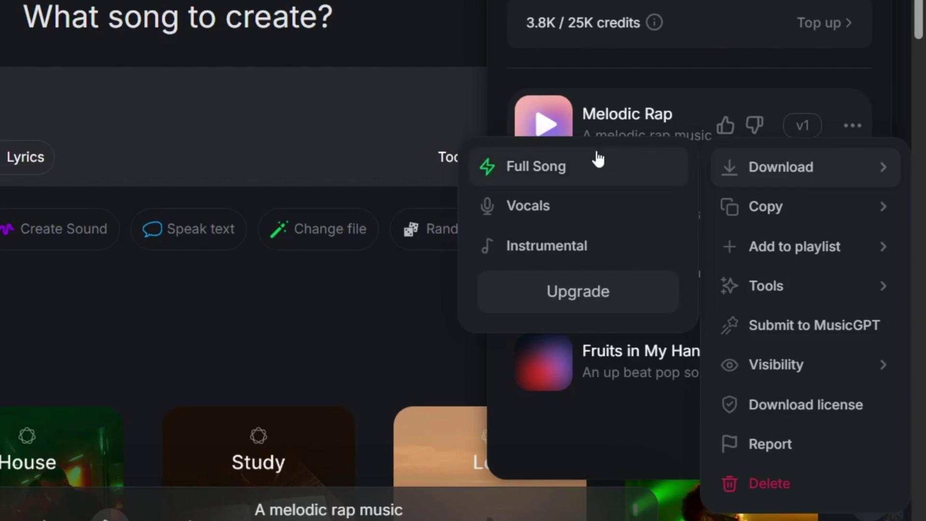
left_click(571, 171)
left_click(852, 204)
mouse_move(781, 246)
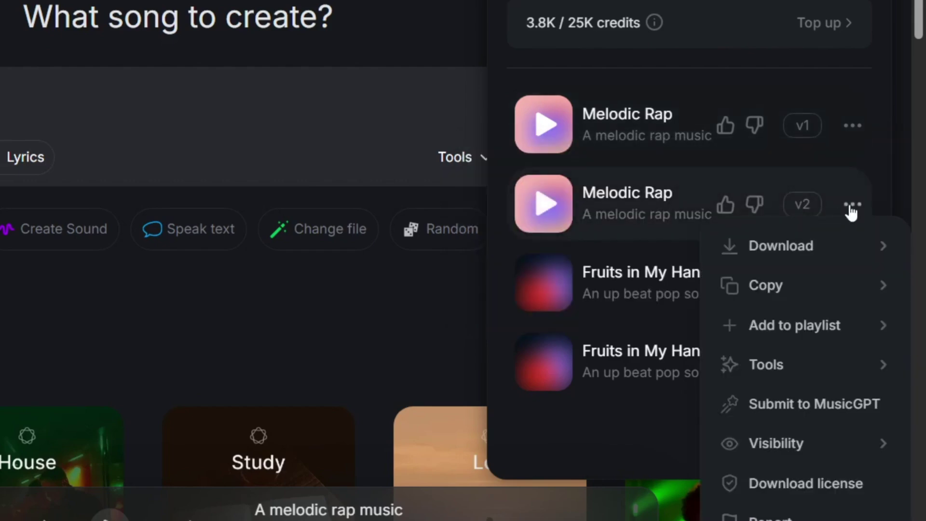
left_click(536, 245)
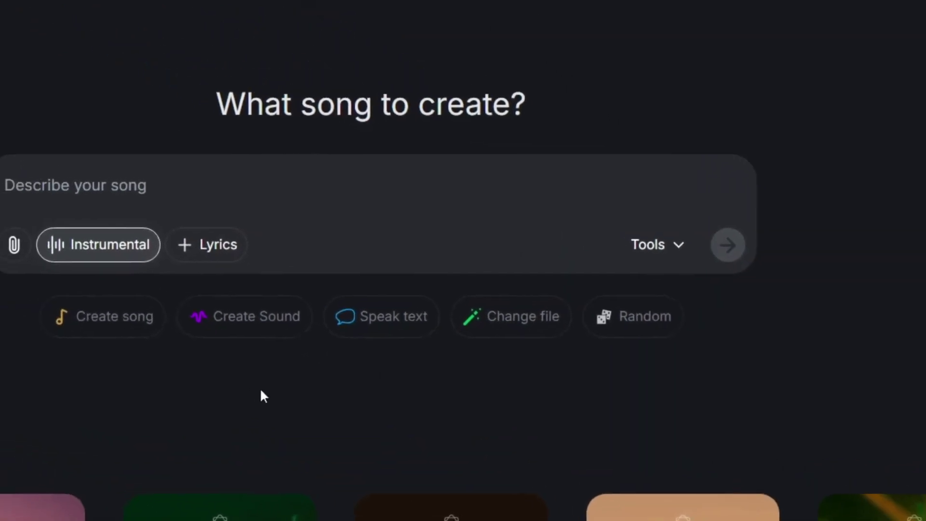
Submit 'Rain dripping on window' from refreshed suggestions as a non-instrumental sound effect
left_click(284, 334)
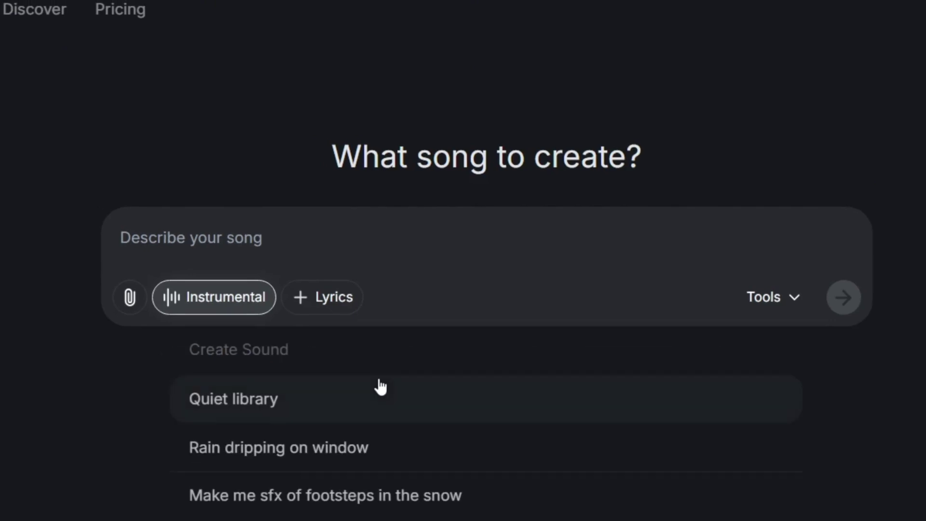
scroll(365, 442, "down", 3)
scroll(365, 441, "up", 3)
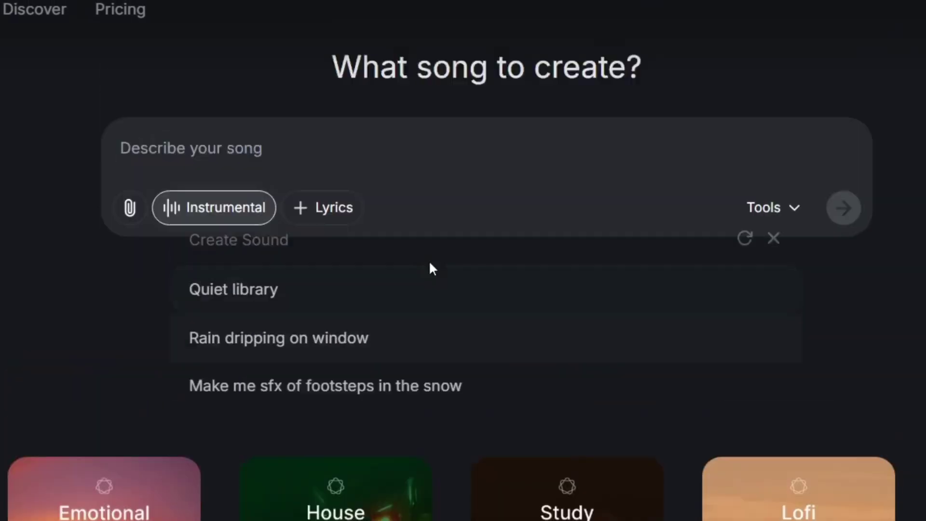
left_click(746, 350)
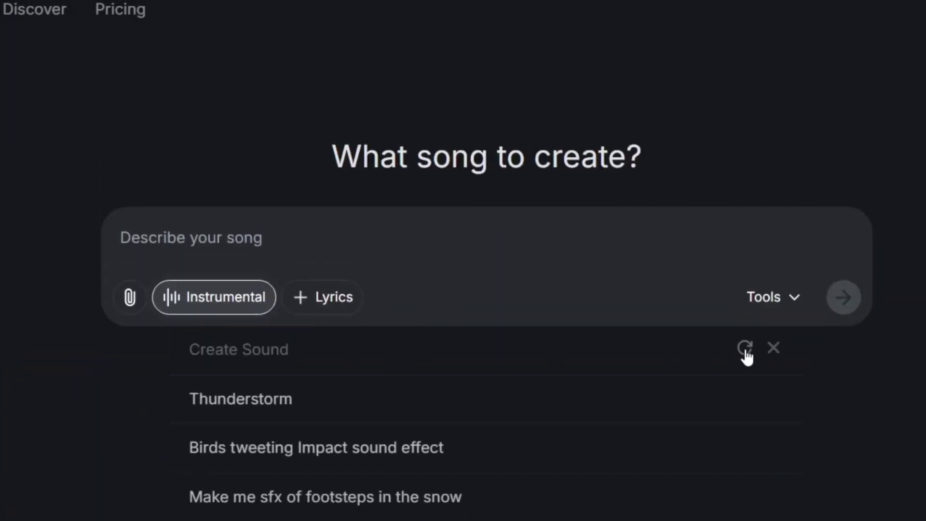
left_click(745, 350)
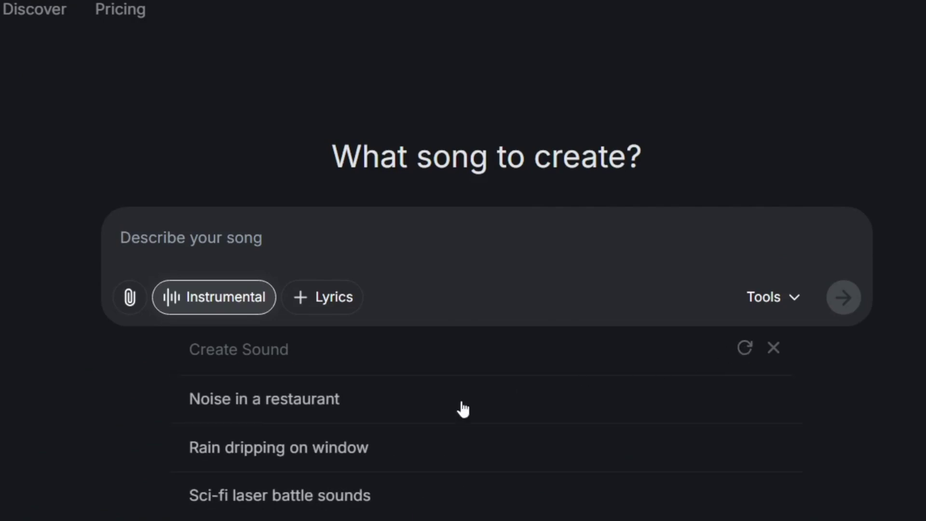
left_click(391, 447)
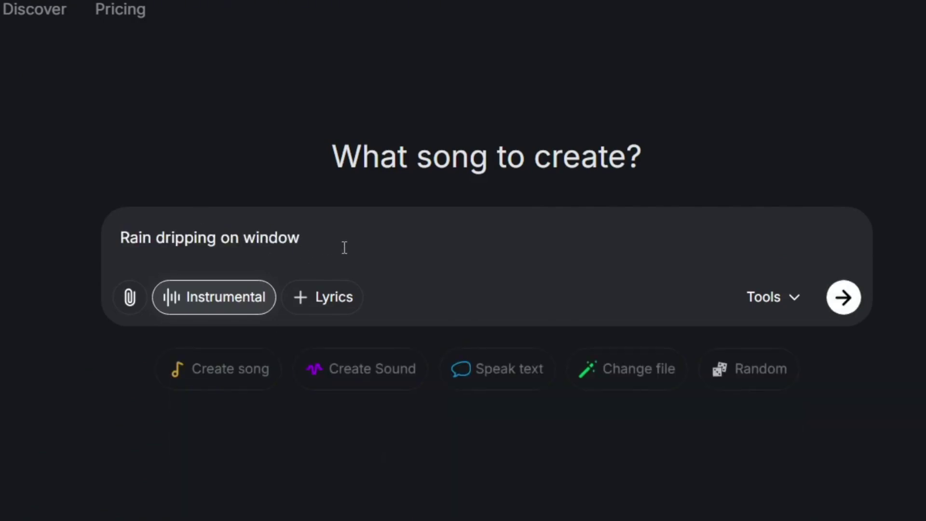
left_click(233, 298)
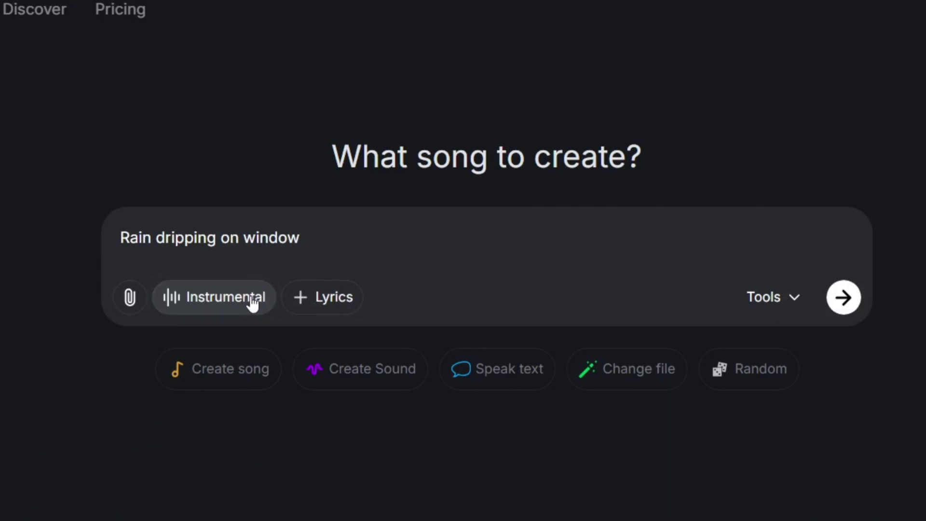
left_click(843, 297)
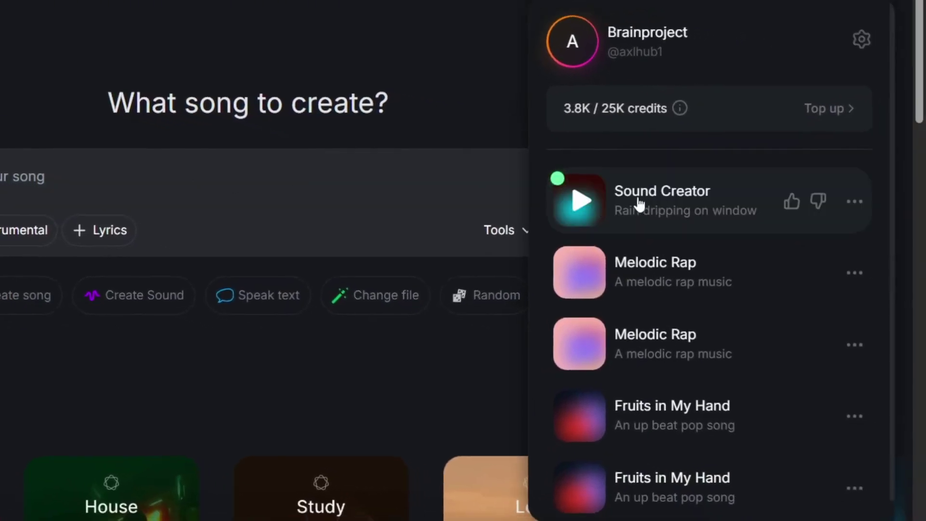
Play and stop the rain sound, then show its Audio download option
left_click(579, 209)
left_click(589, 209)
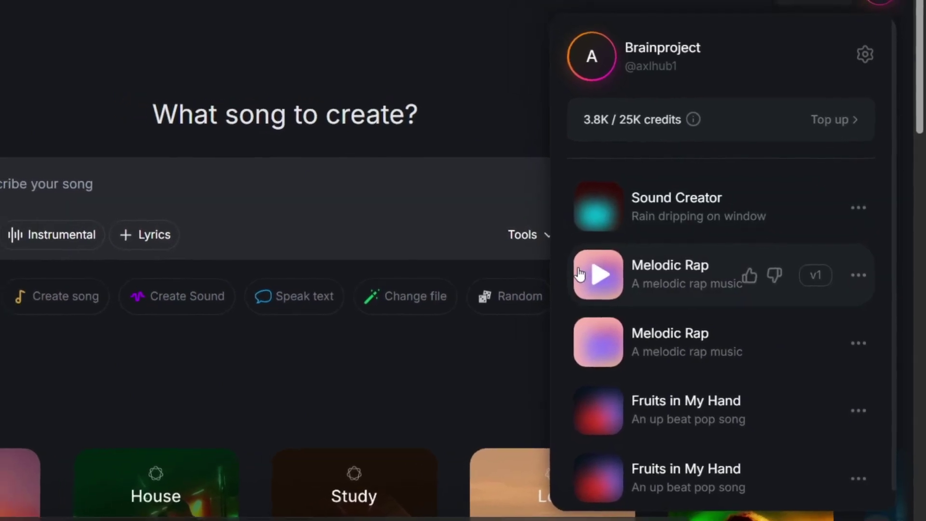
mouse_move(695, 207)
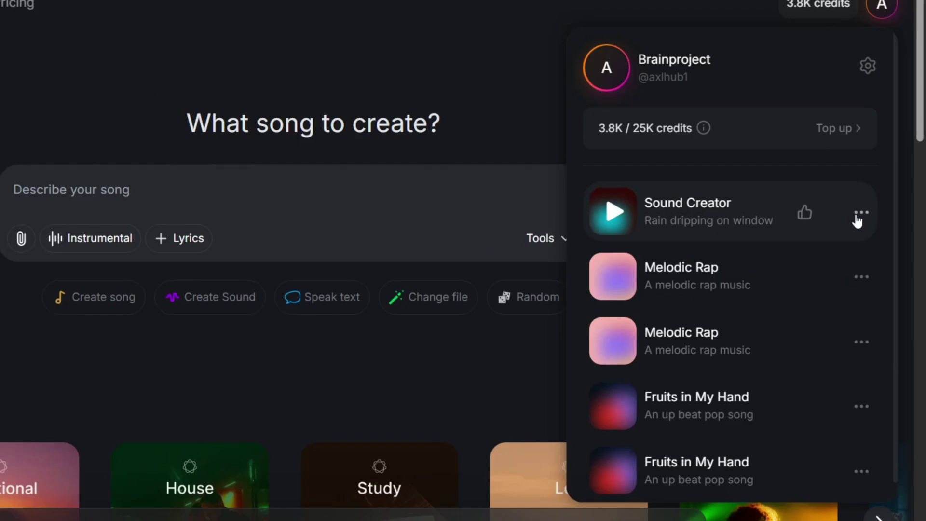
left_click(860, 214)
mouse_move(831, 260)
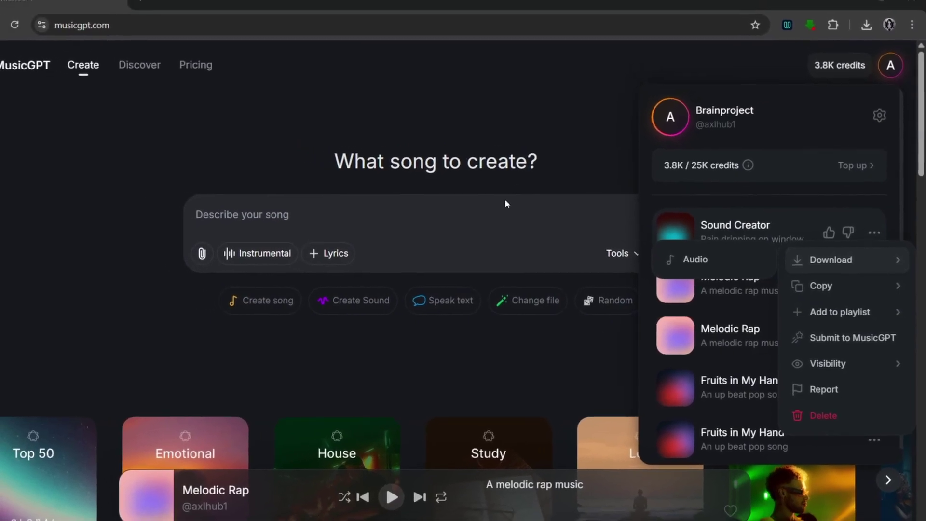
Submit the 'Movie trailer voice: Everything changes' example prompt as a Speak text clip
left_click(504, 199)
left_click(590, 162)
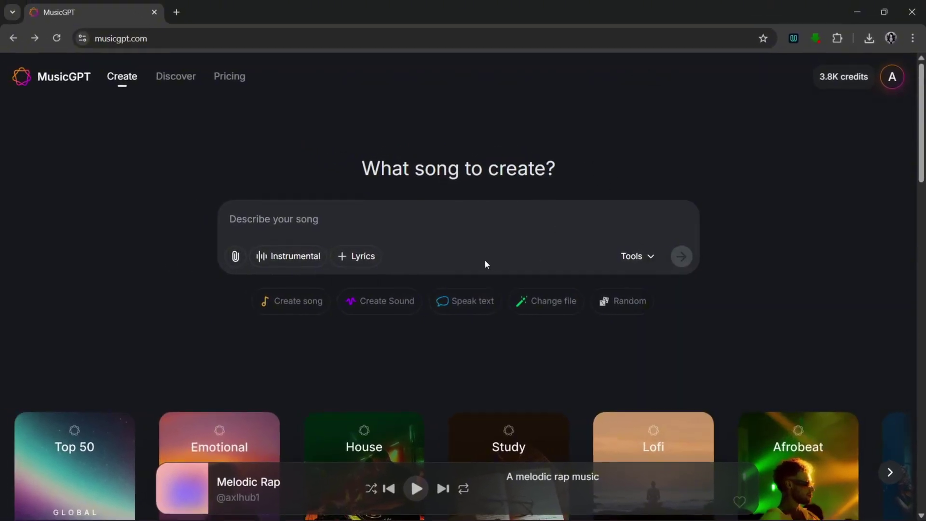
left_click(466, 301)
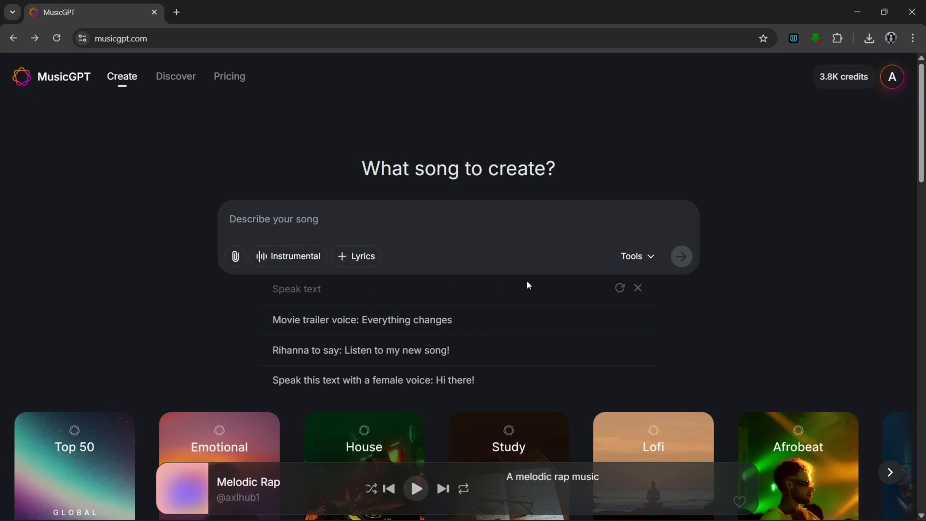
left_click(434, 320)
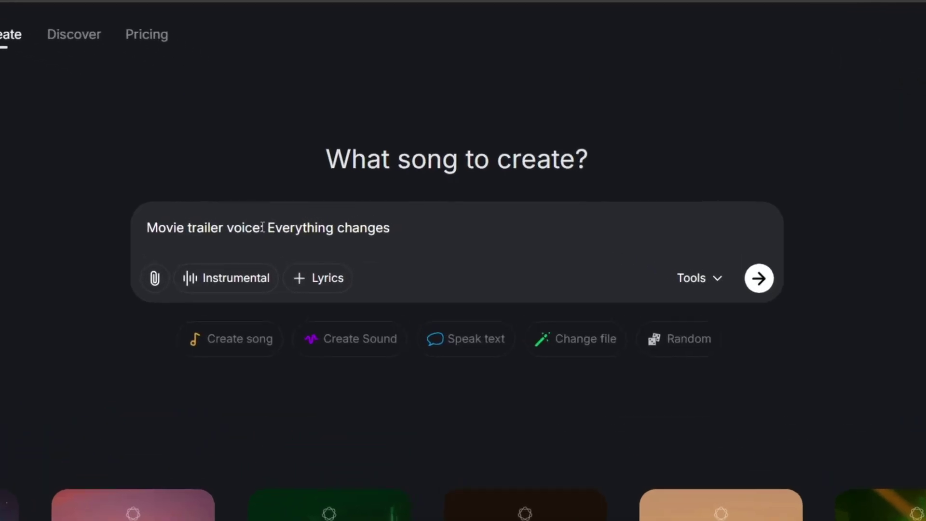
double_click(263, 228)
left_click_drag(263, 228, 146, 227)
left_click_drag(268, 227, 394, 228)
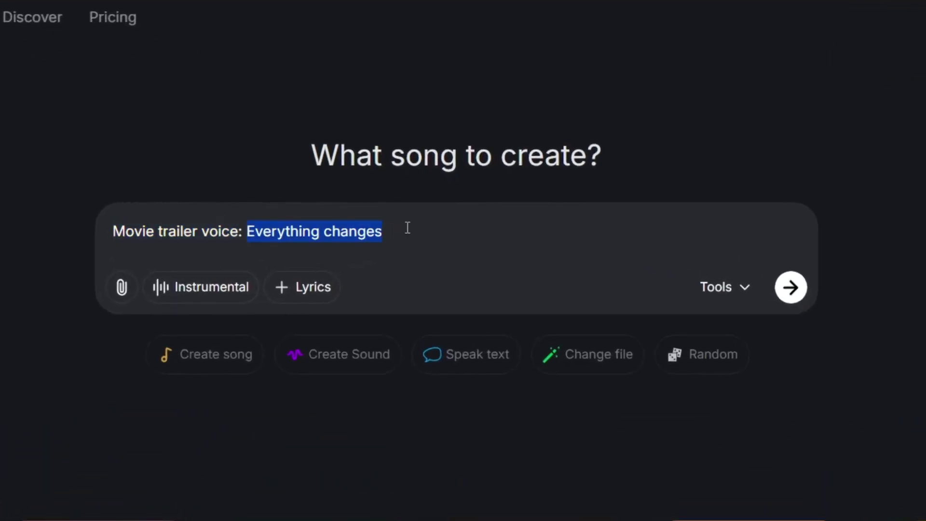
left_click(437, 267)
left_click_drag(248, 231, 399, 229)
left_click(791, 287)
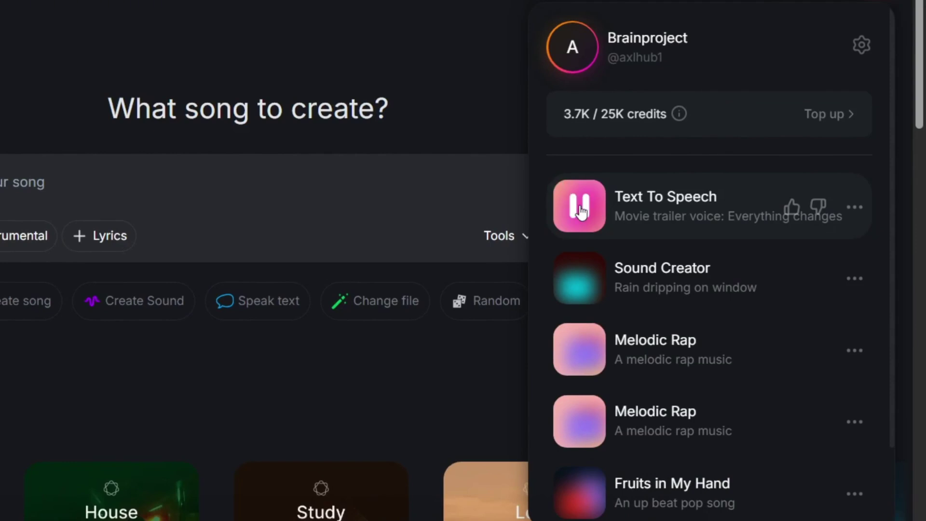
Stop the trailer clip, play the rain Sound Creator clip, and close the account panel
left_click(581, 210)
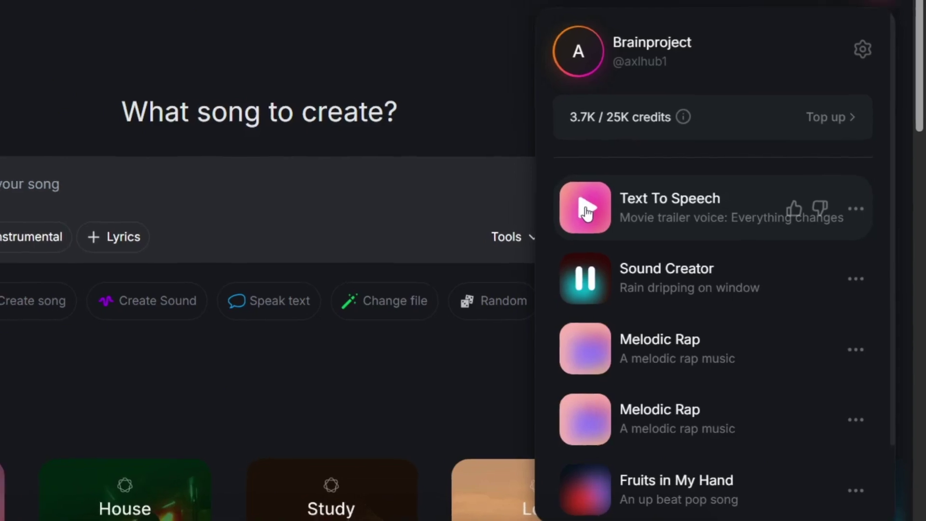
left_click(578, 278)
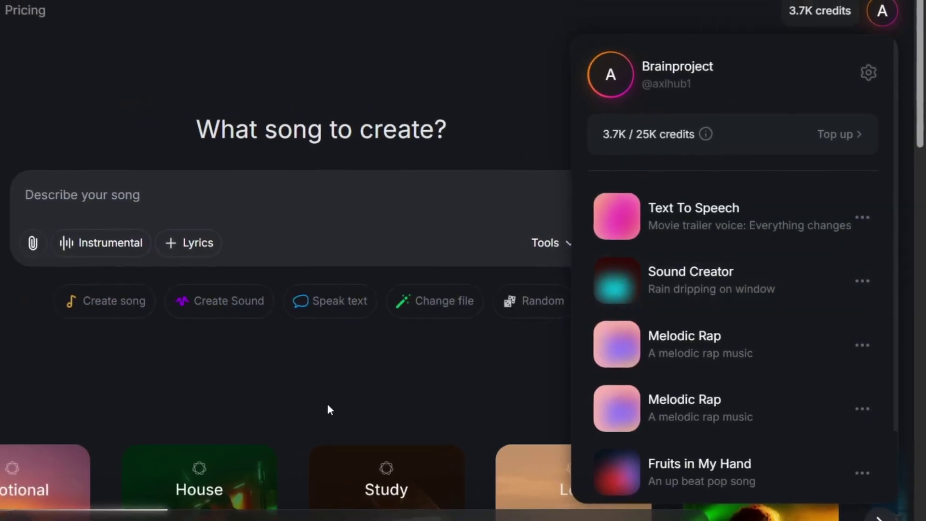
left_click(329, 409)
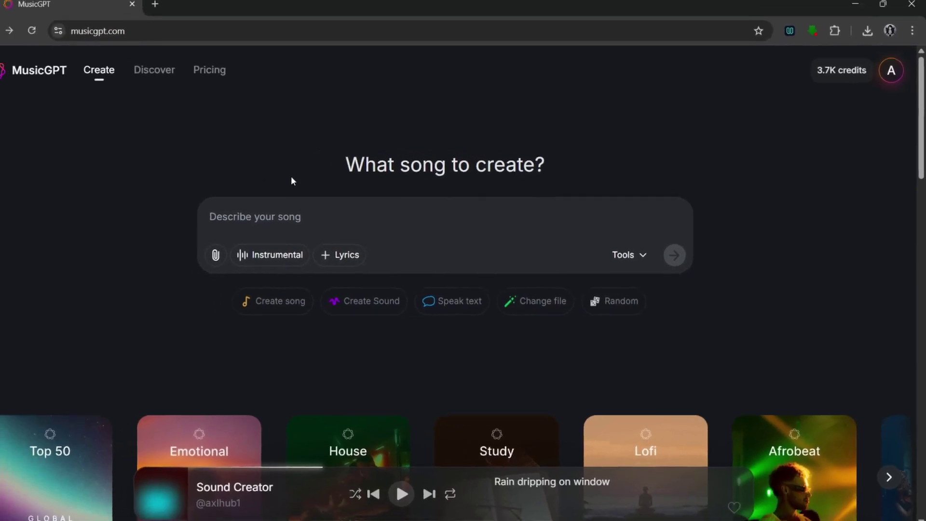
Switch the creation mode to Text to Speech, keeping all voice languages
left_click(620, 253)
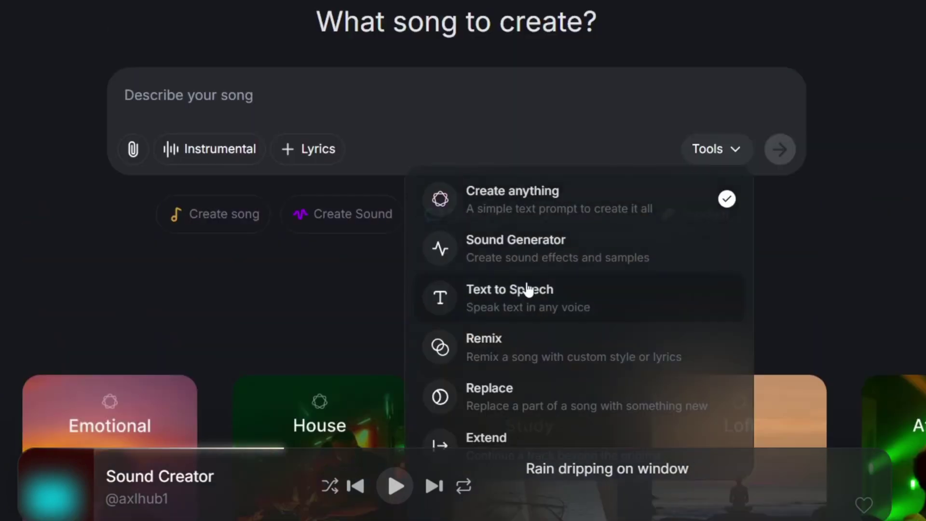
left_click(529, 290)
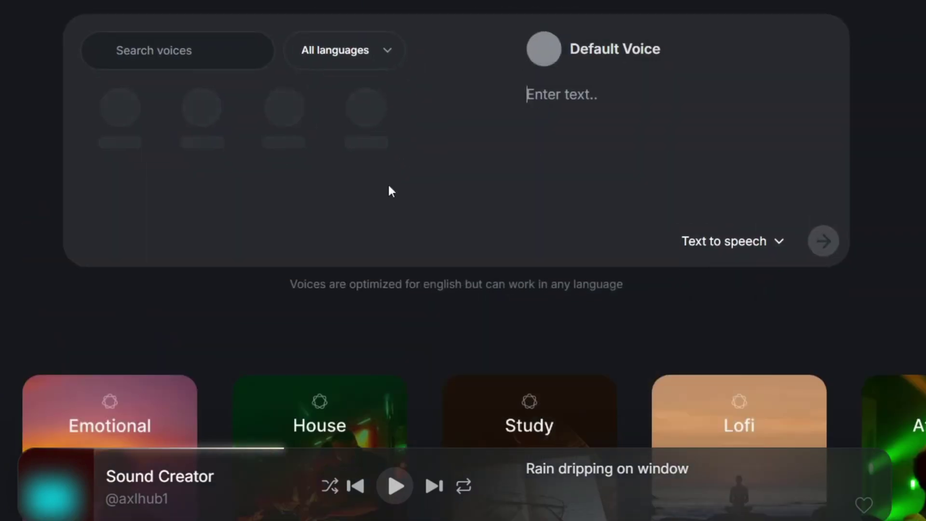
scroll(452, 107, "up", 2)
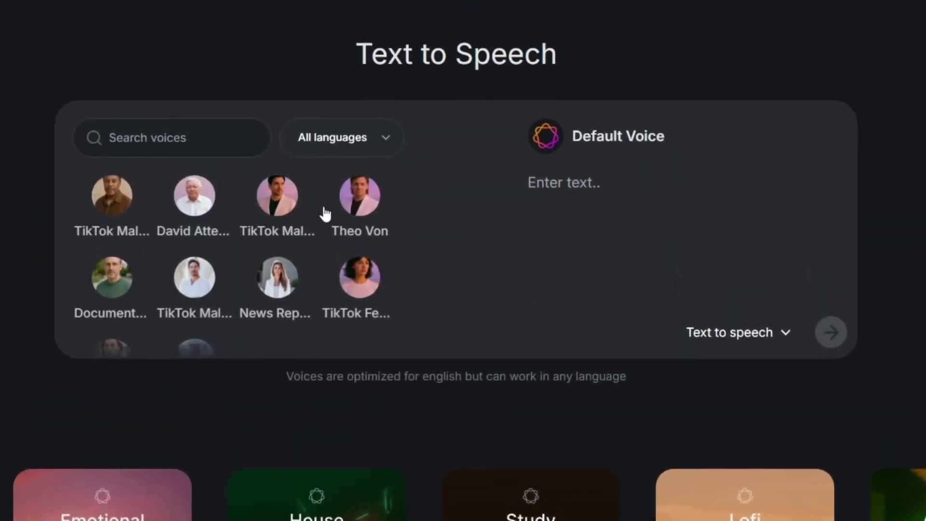
scroll(275, 303, "down", 1)
scroll(195, 318, "down", 1)
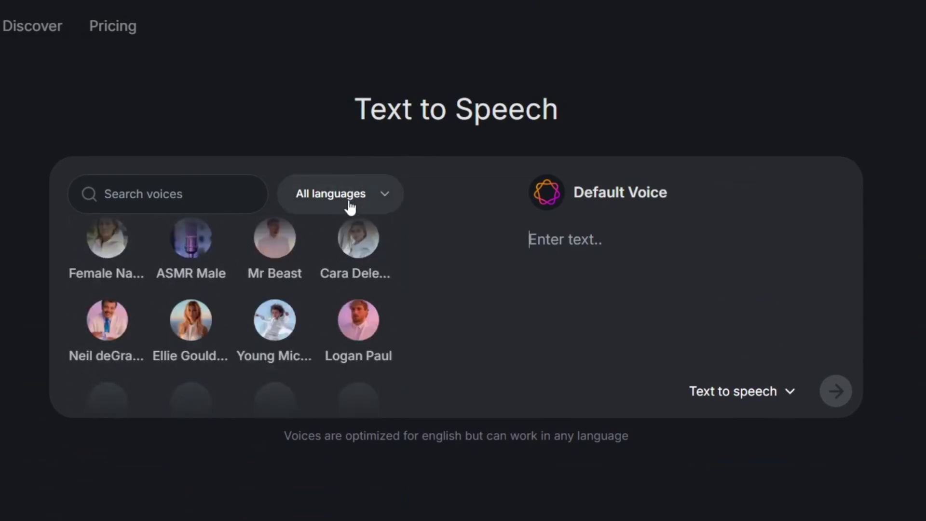
left_click(351, 194)
scroll(311, 431, "down", 5)
left_click(443, 219)
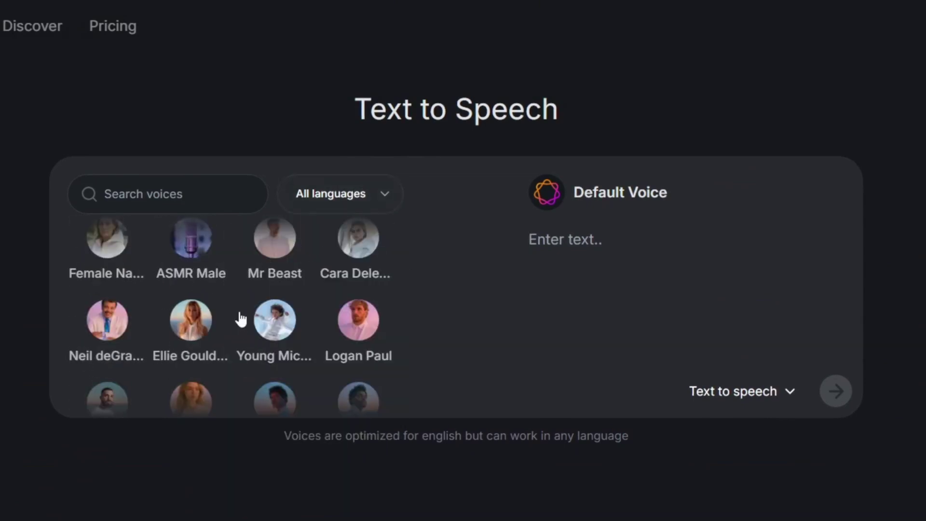
scroll(230, 302, "up", 2)
Generate 'SUbscribe to brain project.' with the Female Spoken Word voice
left_click(192, 253)
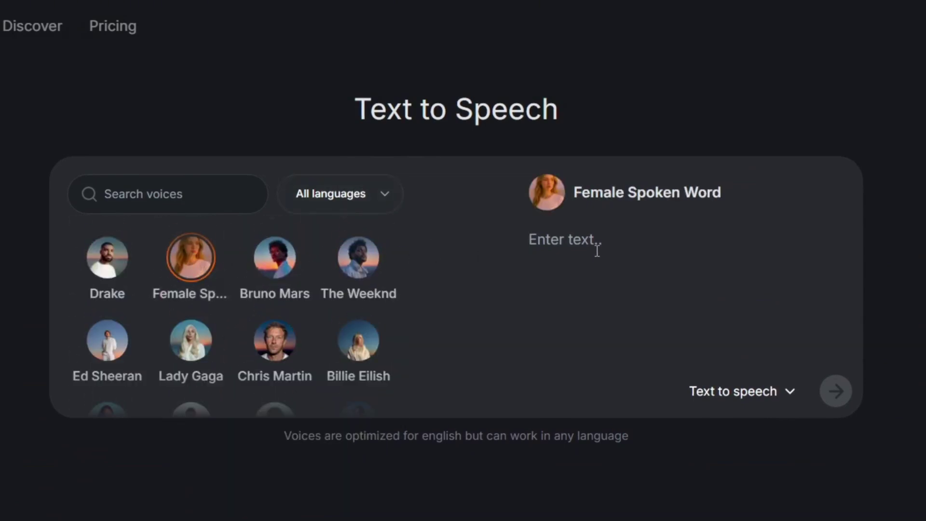
type("SUbscribe to brain project.")
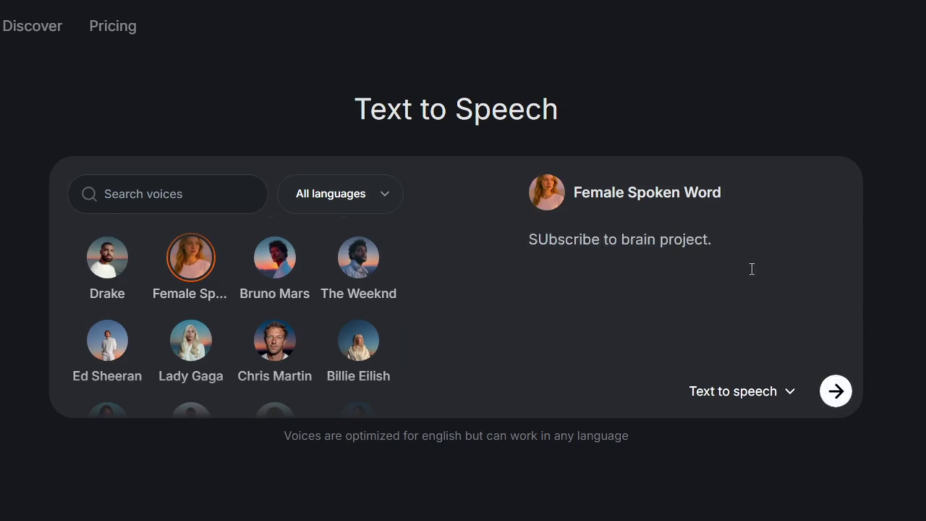
left_click(835, 390)
left_click(506, 319)
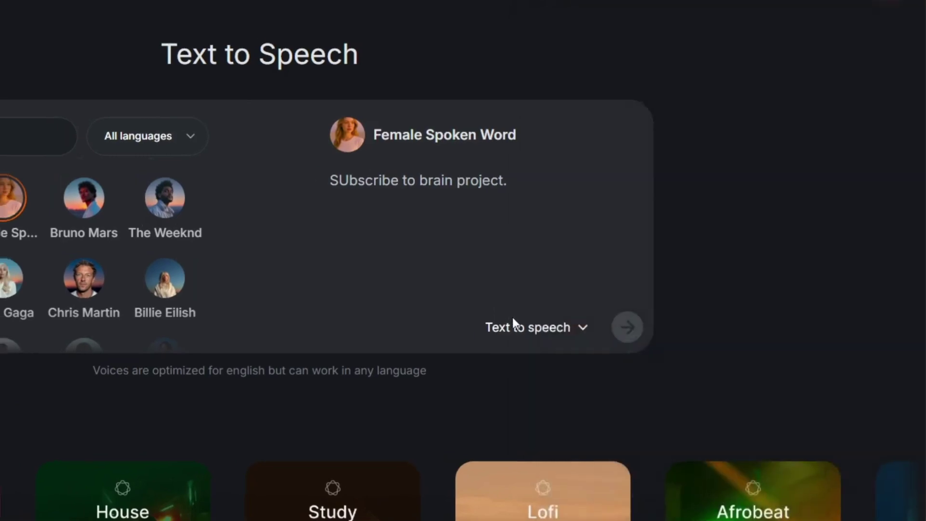
left_click(700, 379)
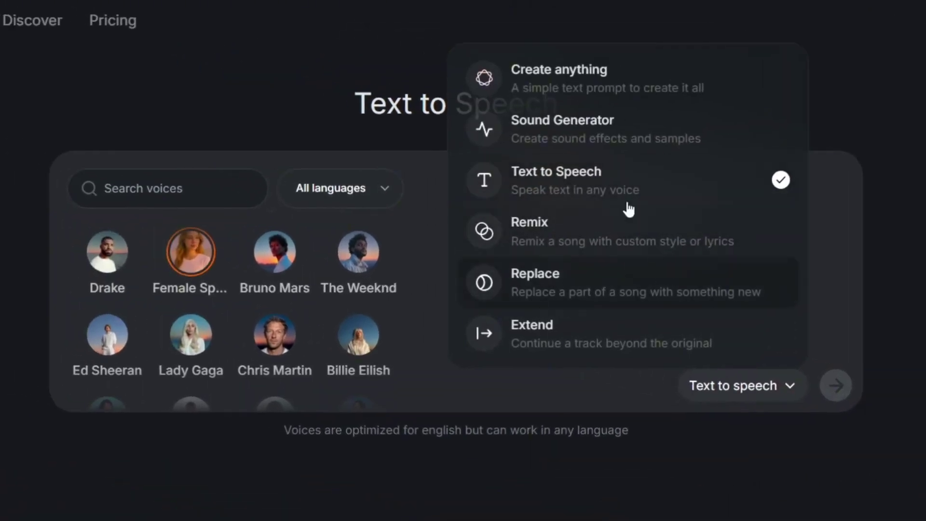
Switch to Sound Generator mode and review its Duration and Variant options
left_click(649, 138)
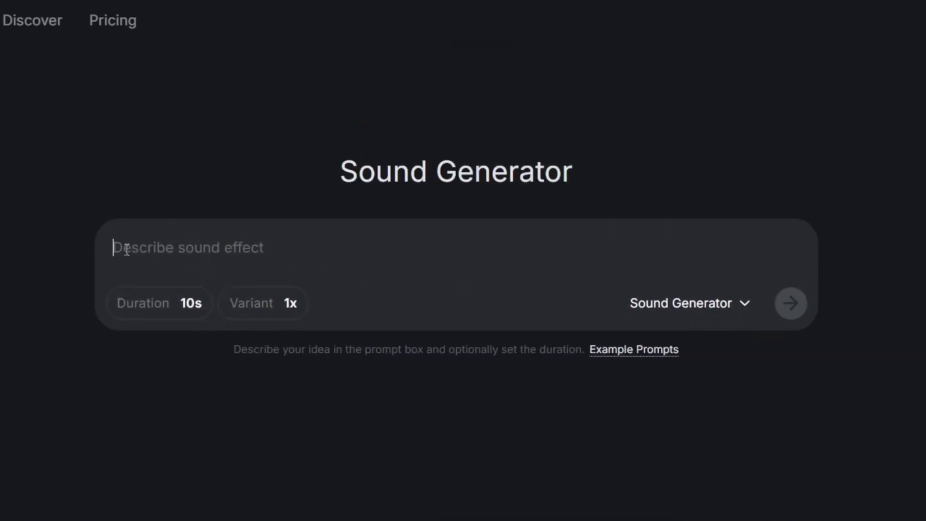
left_click(160, 303)
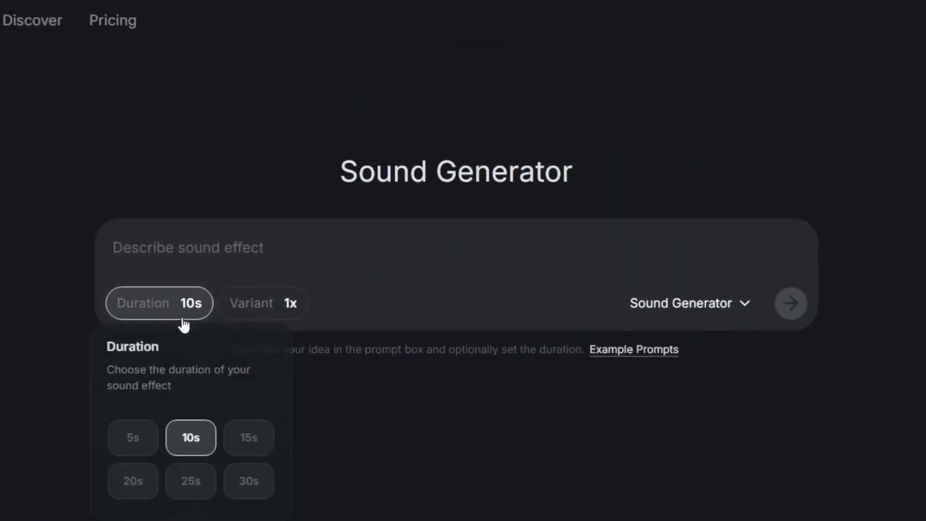
left_click(313, 434)
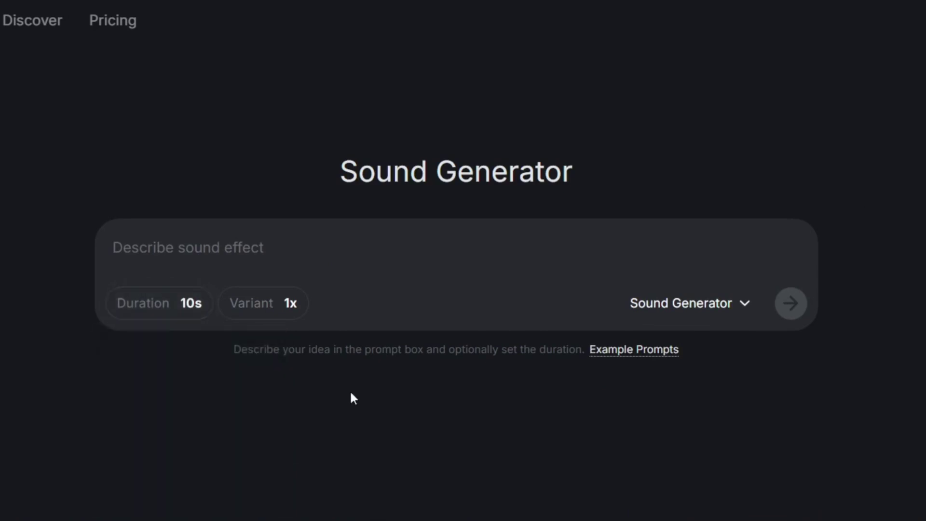
left_click(283, 304)
left_click(501, 305)
left_click(681, 304)
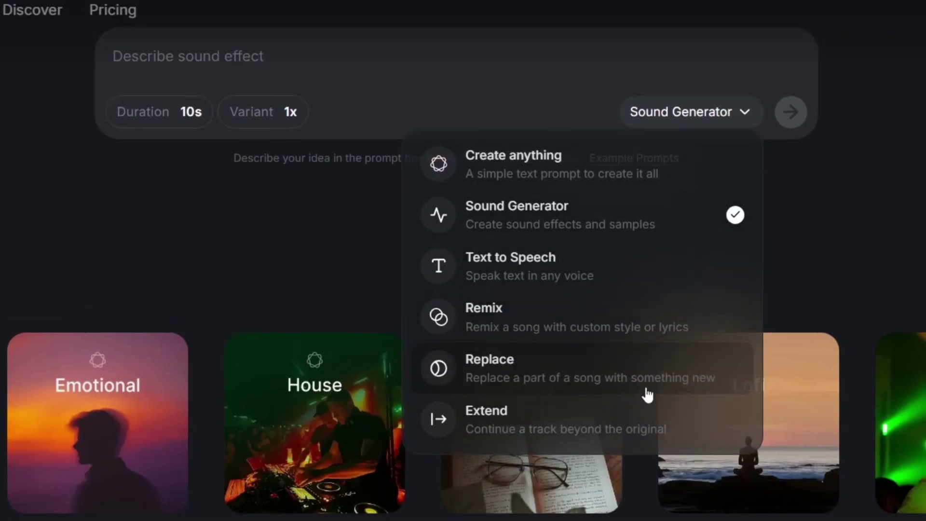
left_click(902, 128)
Play the top 'SUbscribe to brain project.' speech clip from the account panel
left_click(877, 6)
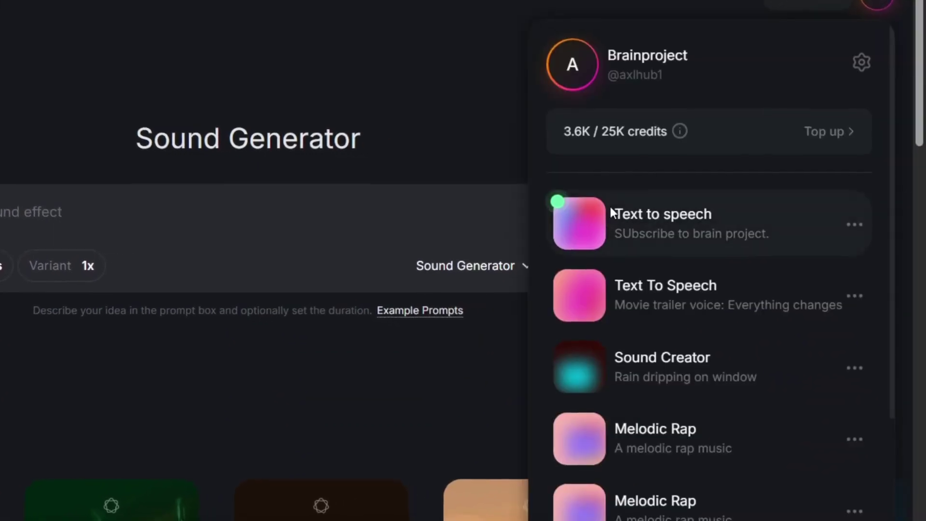
left_click(579, 223)
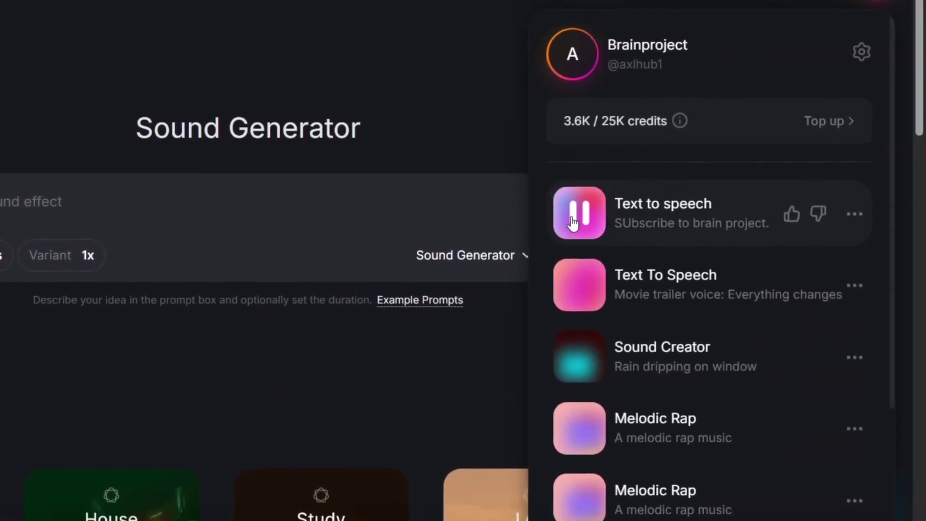